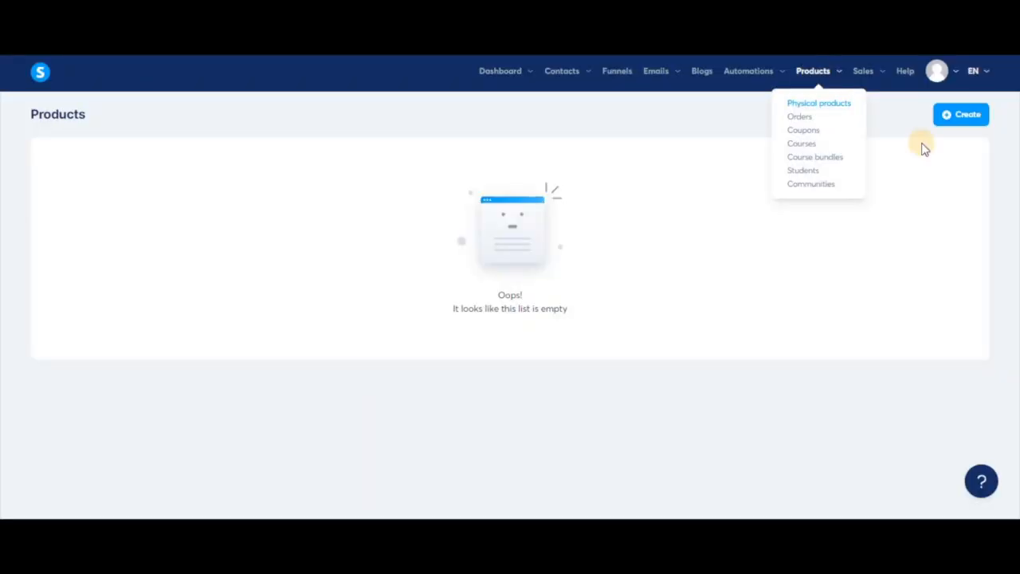
# Create a physical product named "T-shirt" with the description "just a T-shirt" and SKU T-S-702
pyautogui.click(963, 119)
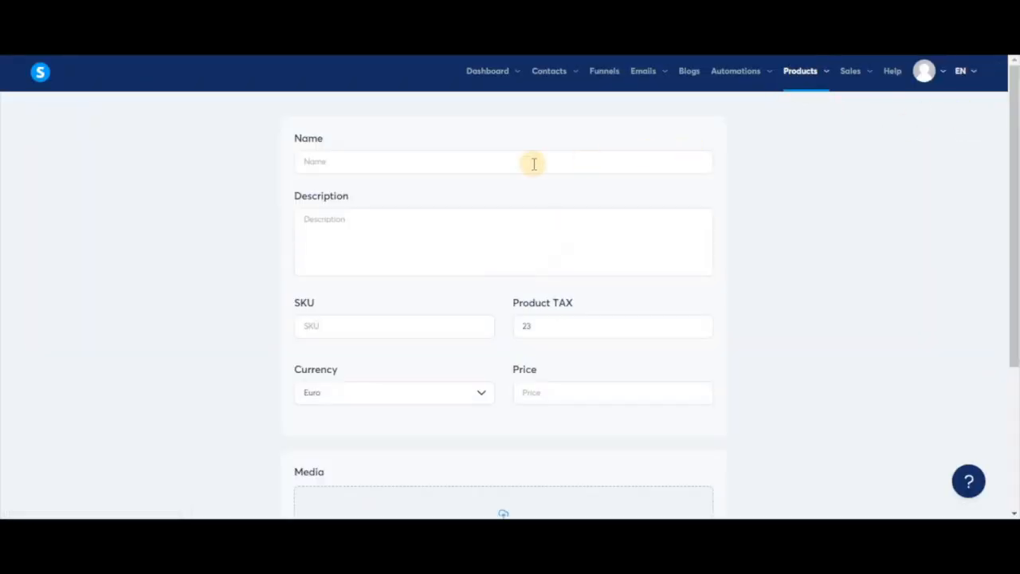
pyautogui.click(489, 163)
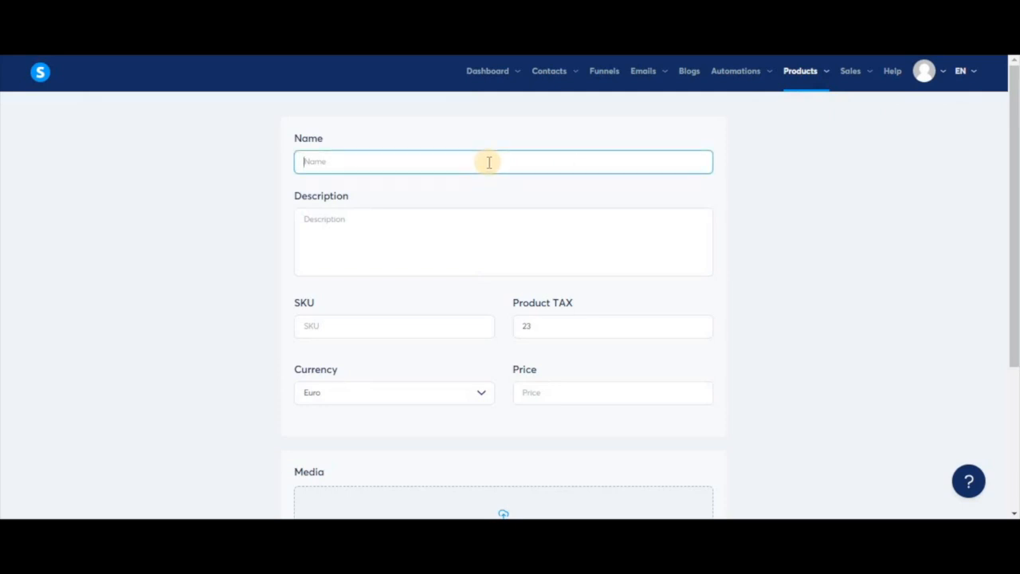
pyautogui.write('T-shirt')
pyautogui.click(432, 238)
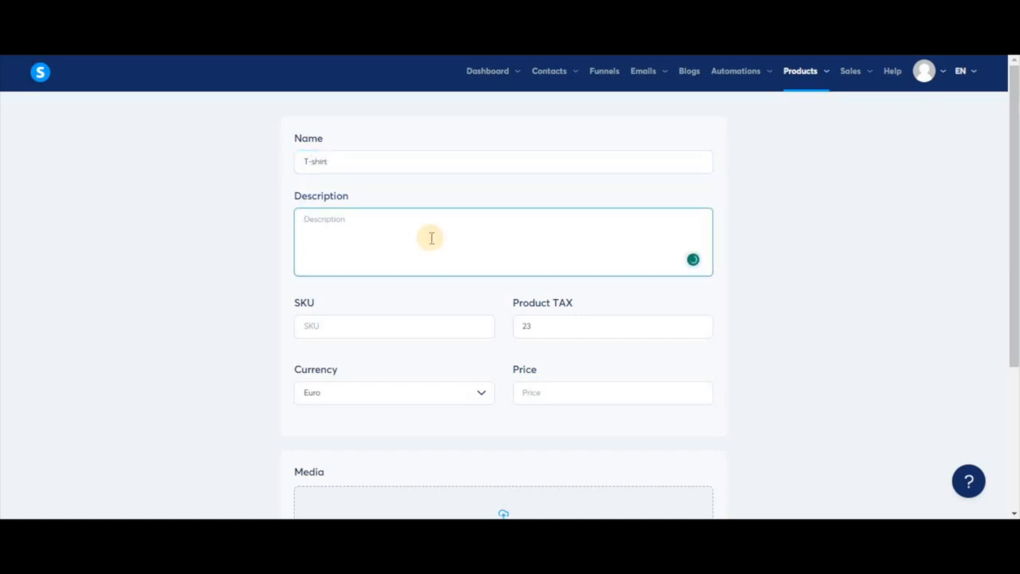
pyautogui.write('just a T-shirt')
pyautogui.click(405, 327)
pyautogui.write('T-S-702')
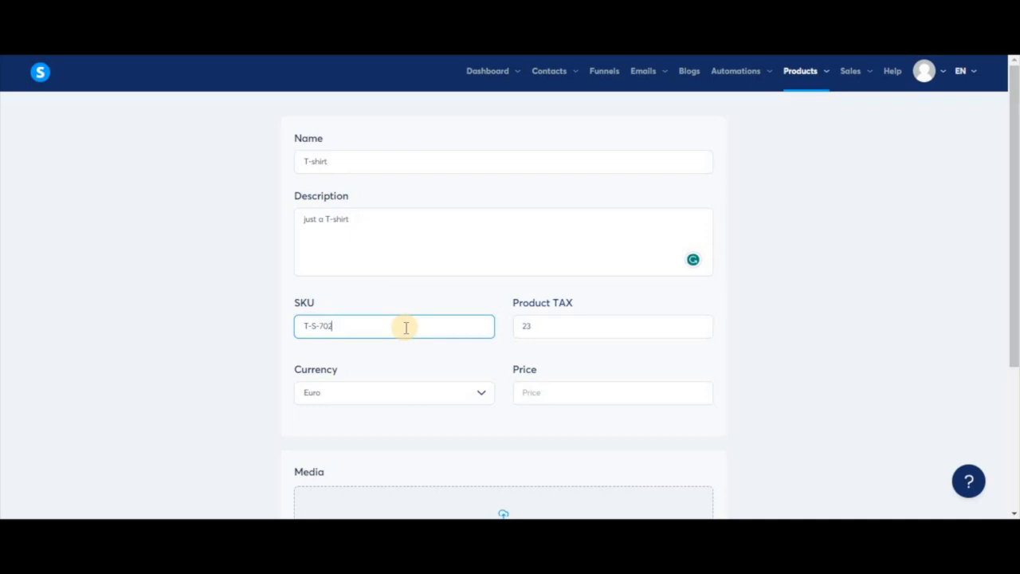
# Set the product tax to 20 and the product price to 10
pyautogui.click(530, 321)
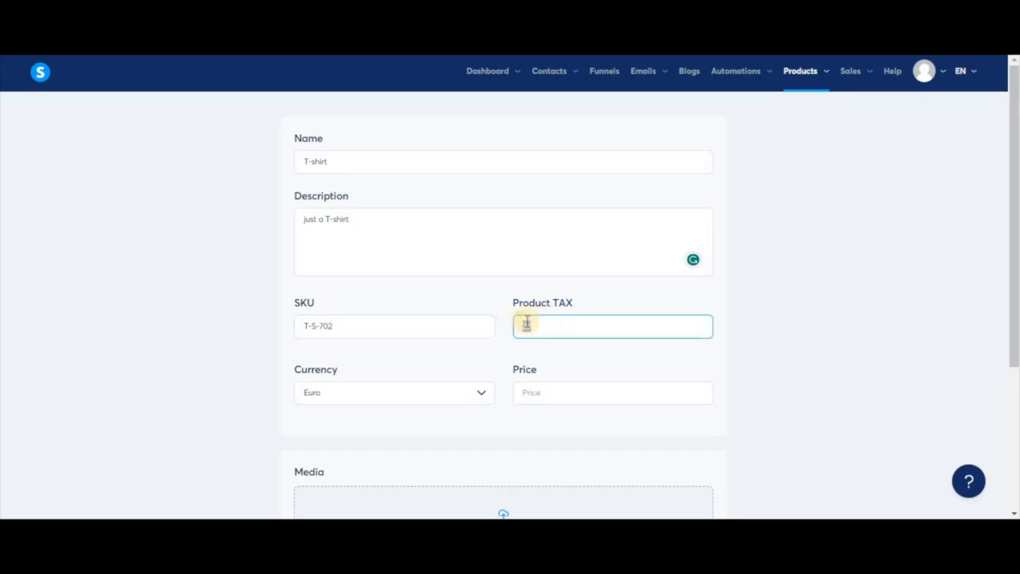
pyautogui.moveTo(526, 325); pyautogui.dragTo(574, 326)
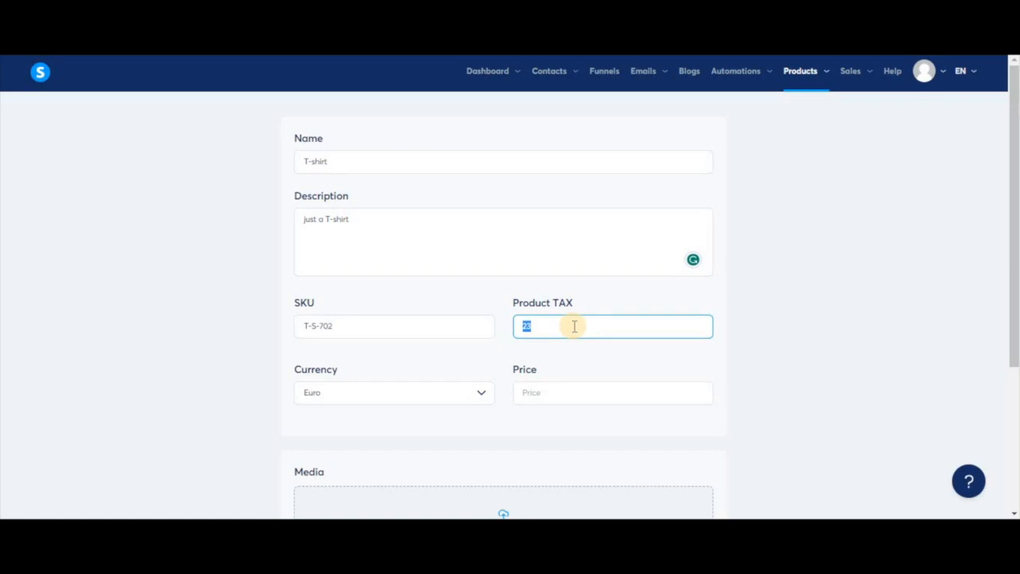
pyautogui.write('20')
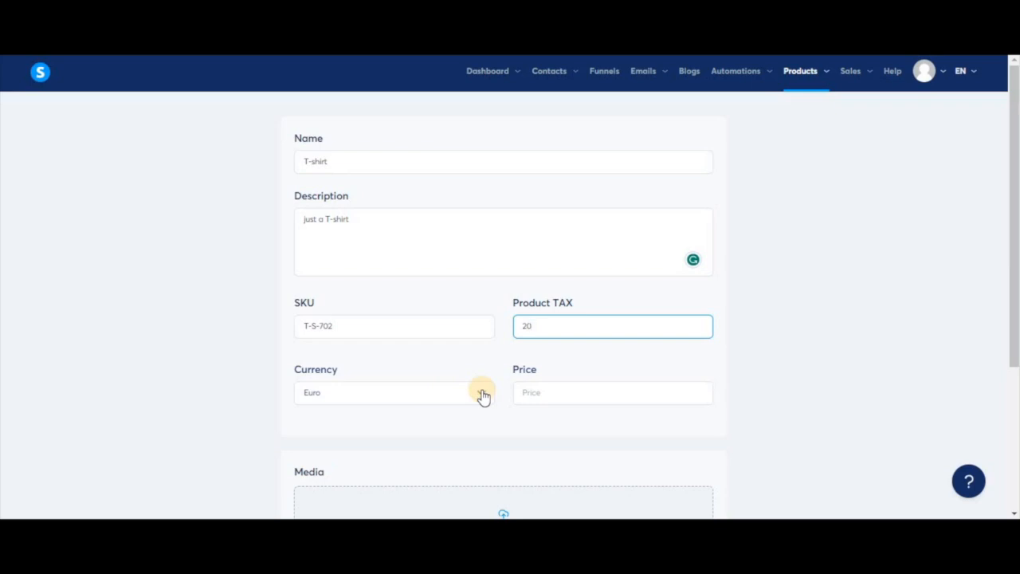
pyautogui.click(563, 399)
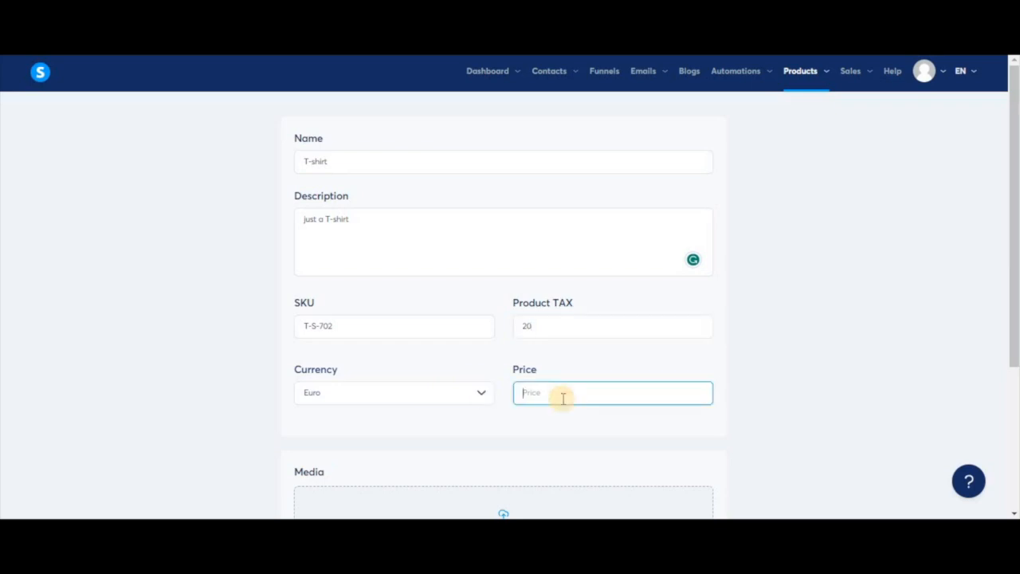
pyautogui.write('10')
pyautogui.click(799, 375)
# Upload the "T-shirts" image file to the product's media, keeping the proposed crop
pyautogui.scroll(-3, 800, 375)
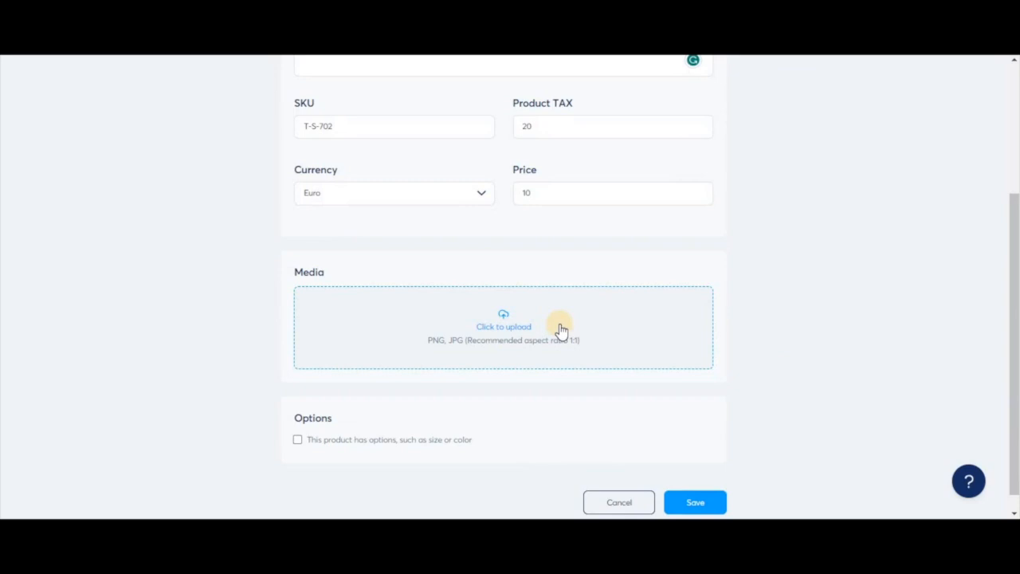
pyautogui.click(500, 328)
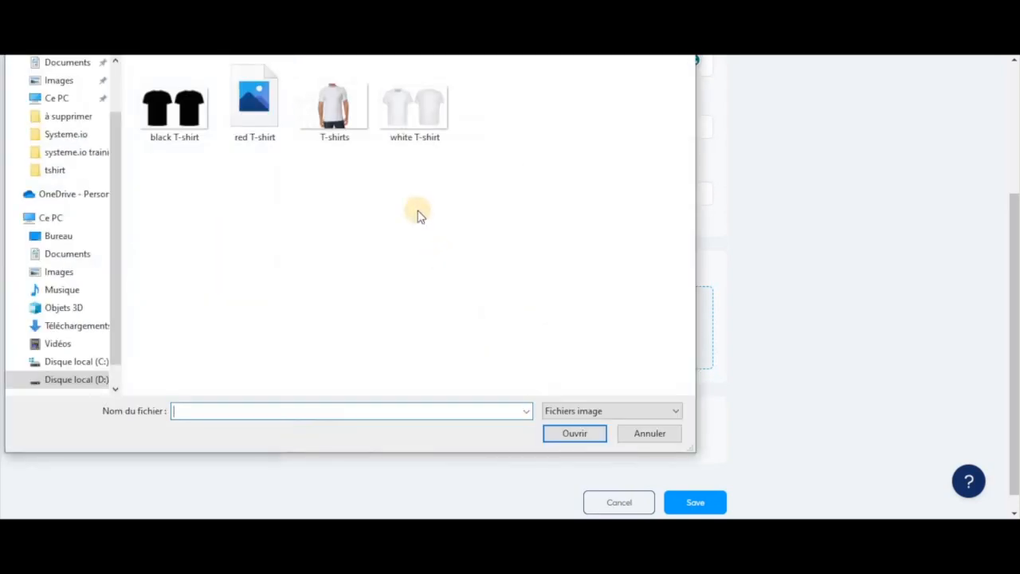
pyautogui.doubleClick(334, 110)
pyautogui.click(712, 425)
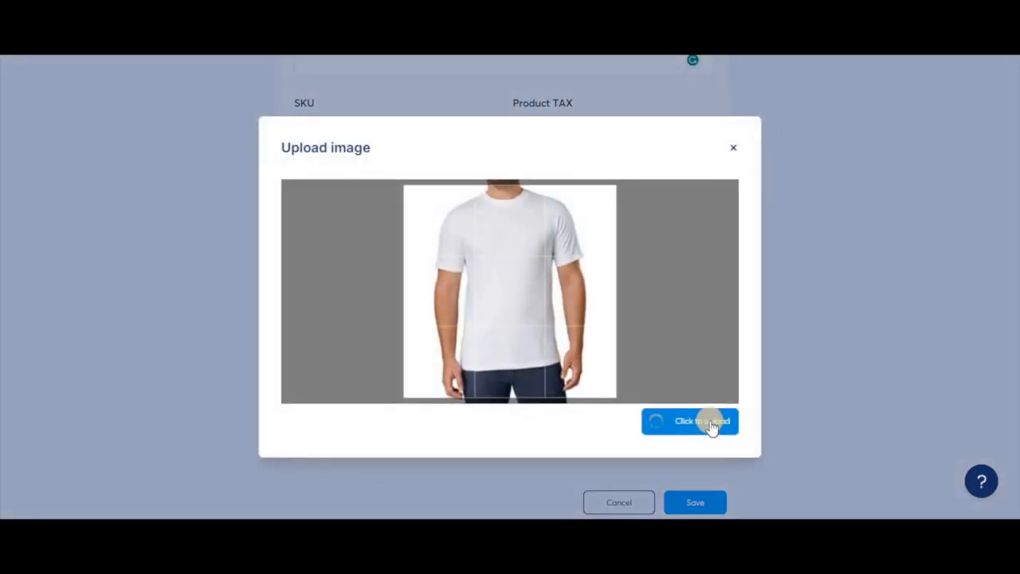
# Enable product options and define a "size" option with the values S, M and L
pyautogui.scroll(-1, 792, 396)
pyautogui.scroll(-2, 792, 392)
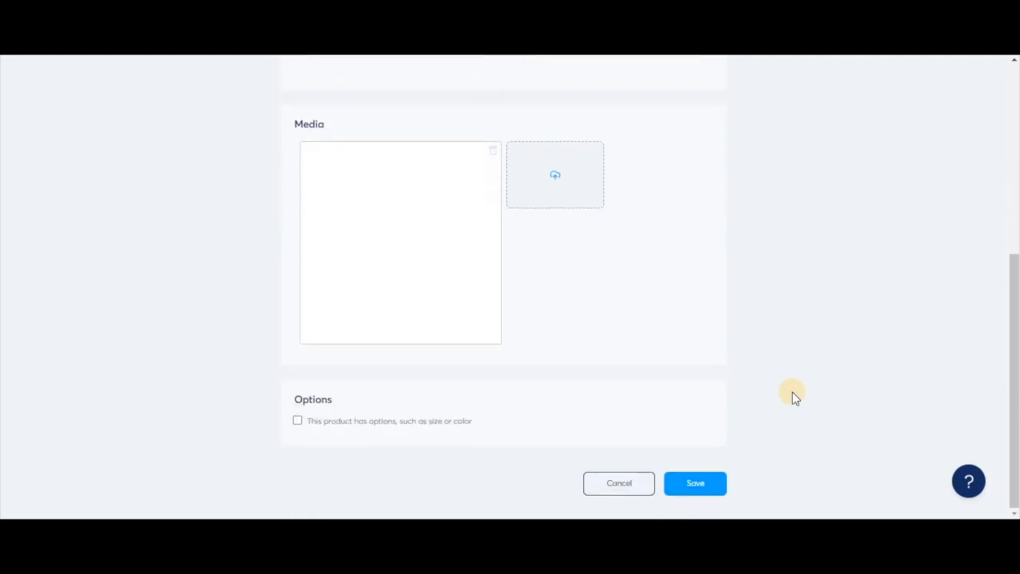
pyautogui.click(298, 422)
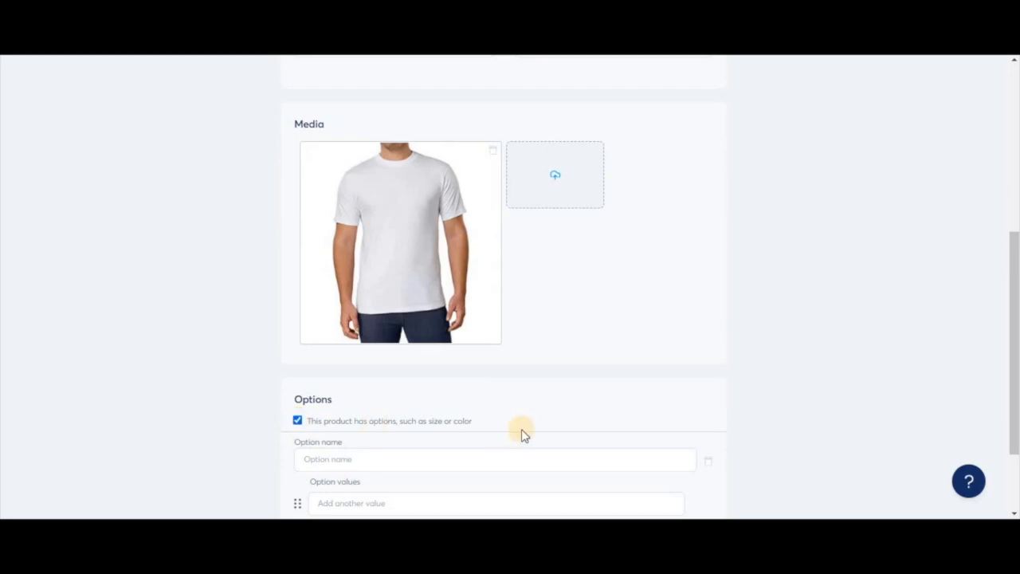
pyautogui.scroll(-3, 531, 414)
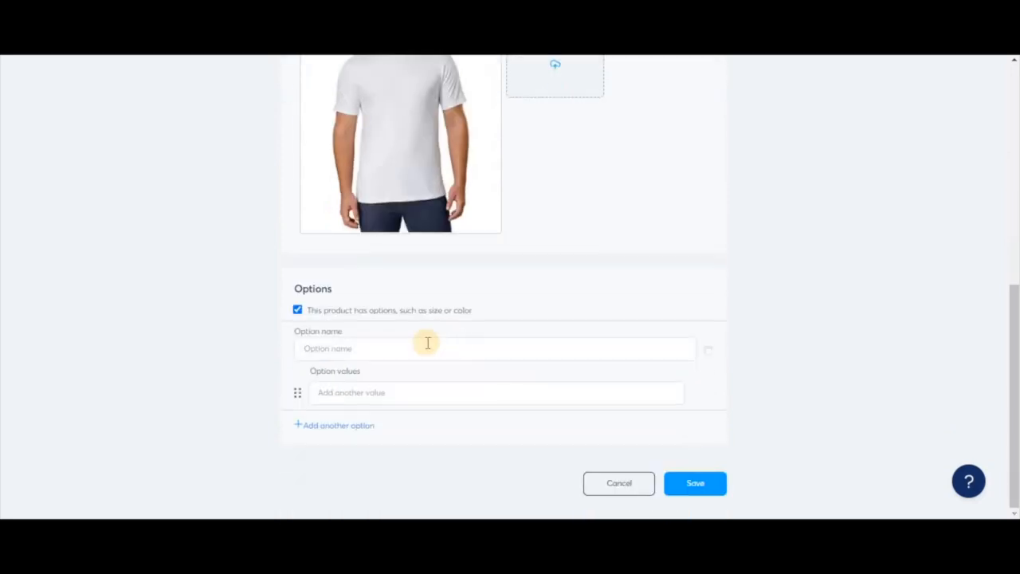
pyautogui.click(414, 348)
pyautogui.write('size')
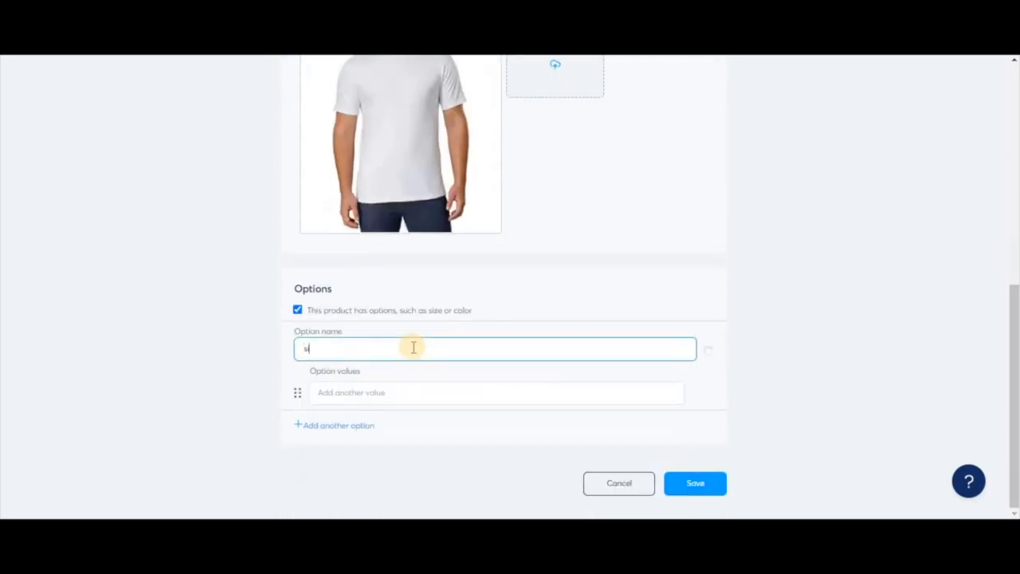
pyautogui.click(398, 392)
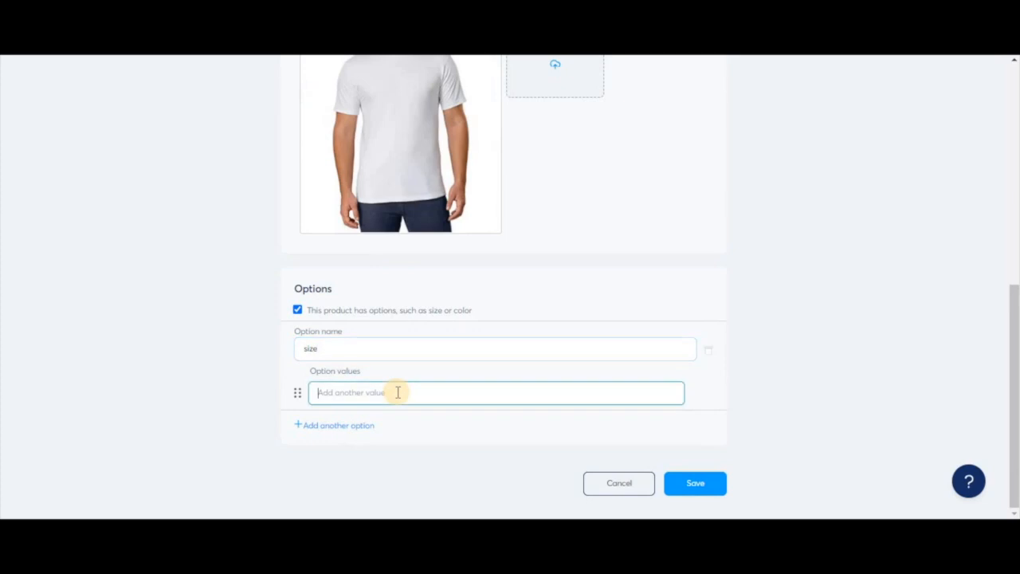
pyautogui.write('S')
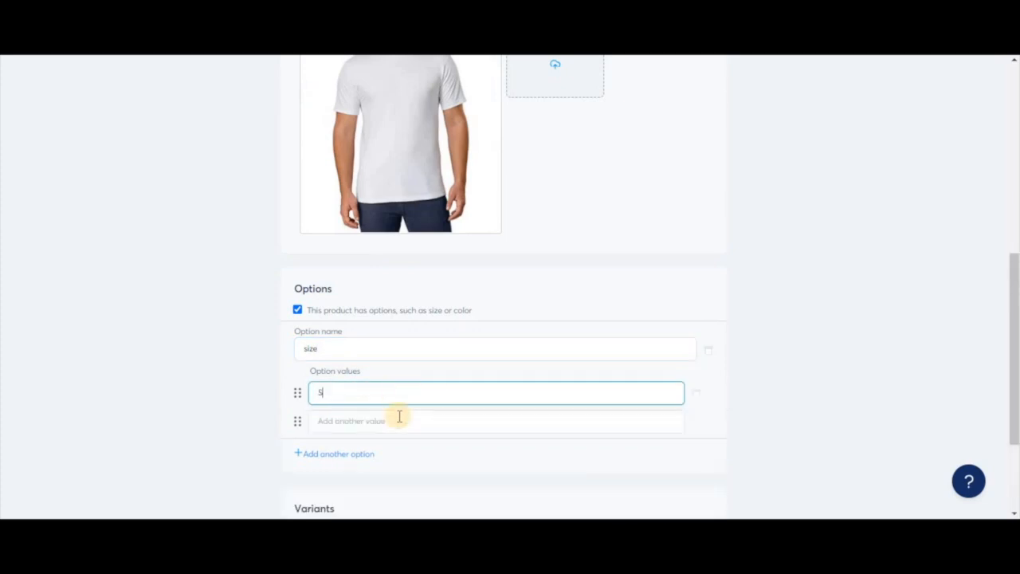
pyautogui.click(378, 428)
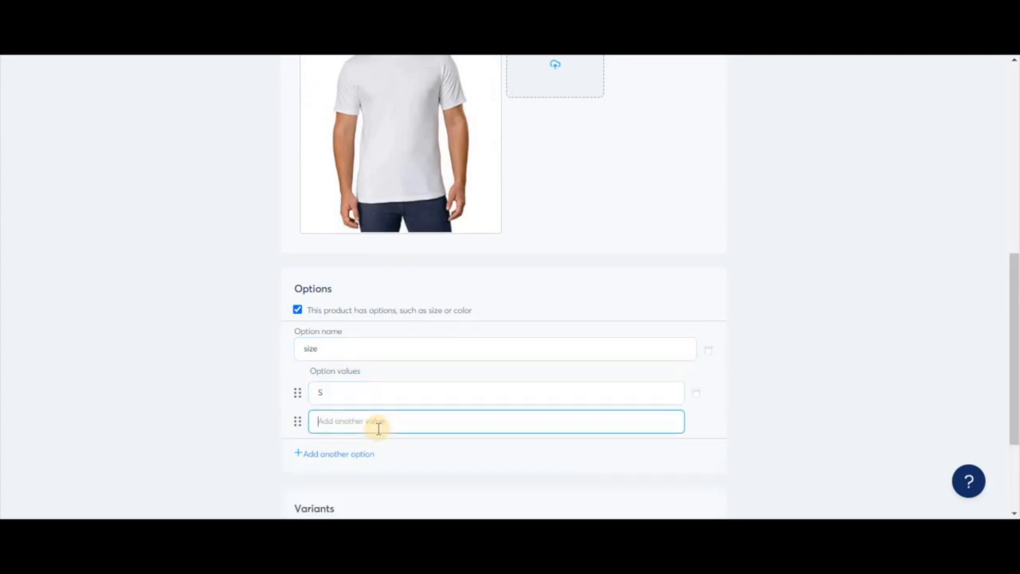
pyautogui.write('M')
pyautogui.click(368, 447)
pyautogui.write('L')
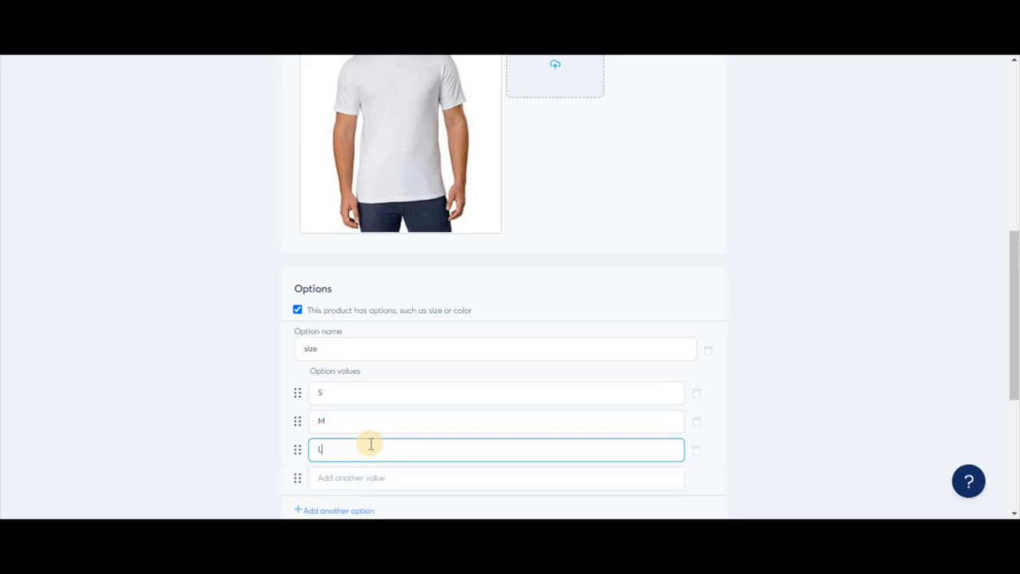
# Add a second option named "color" with the values white, red and black
pyautogui.scroll(-3, 494, 417)
pyautogui.scroll(1, 494, 417)
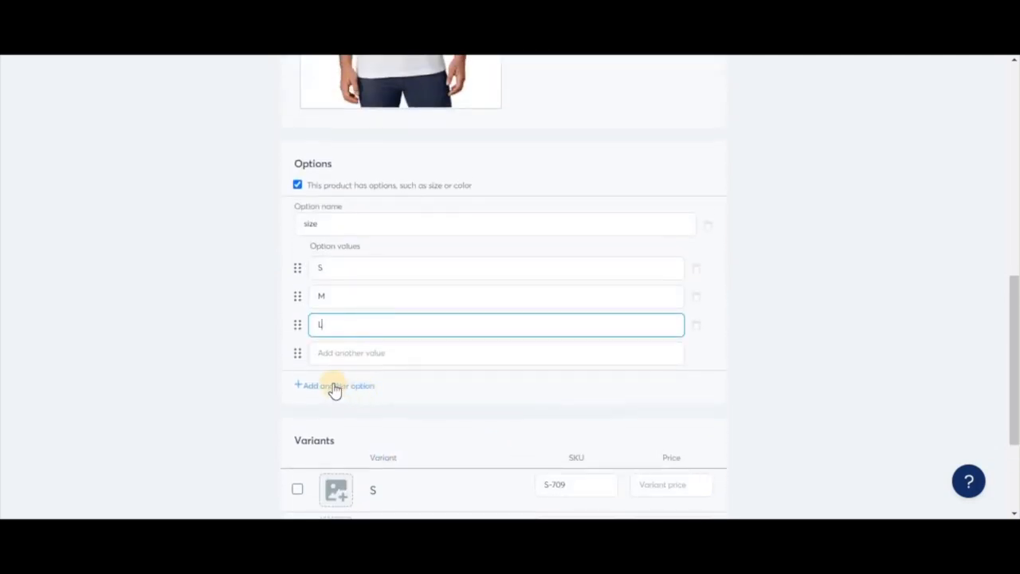
pyautogui.click(335, 387)
pyautogui.click(385, 398)
pyautogui.write('color')
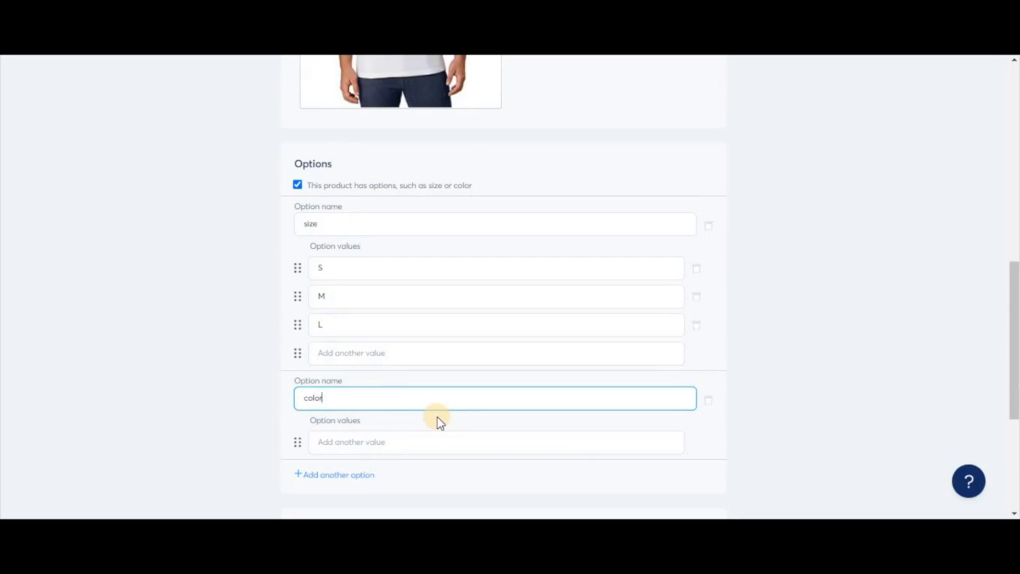
pyautogui.click(449, 438)
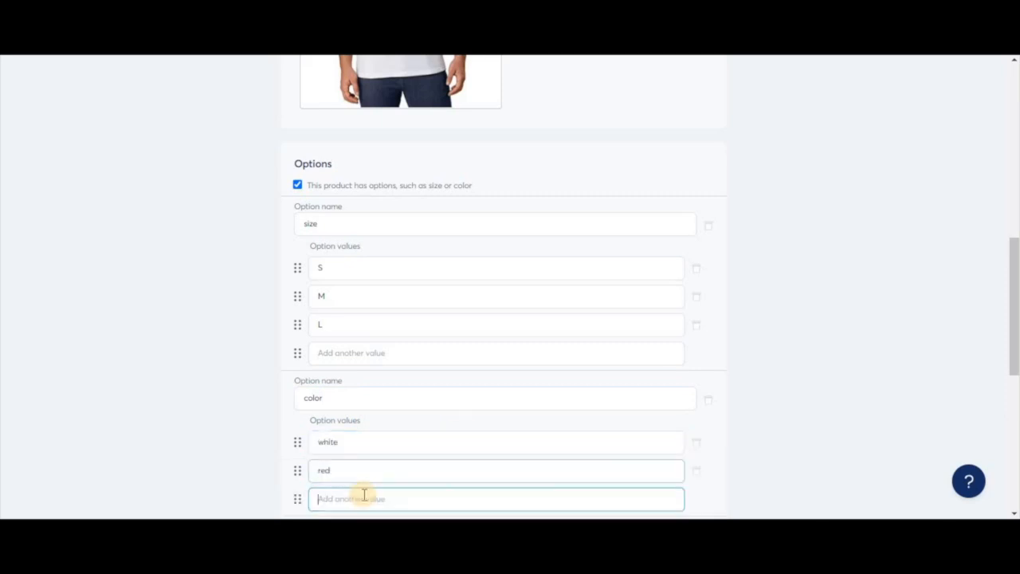
pyautogui.write('block')
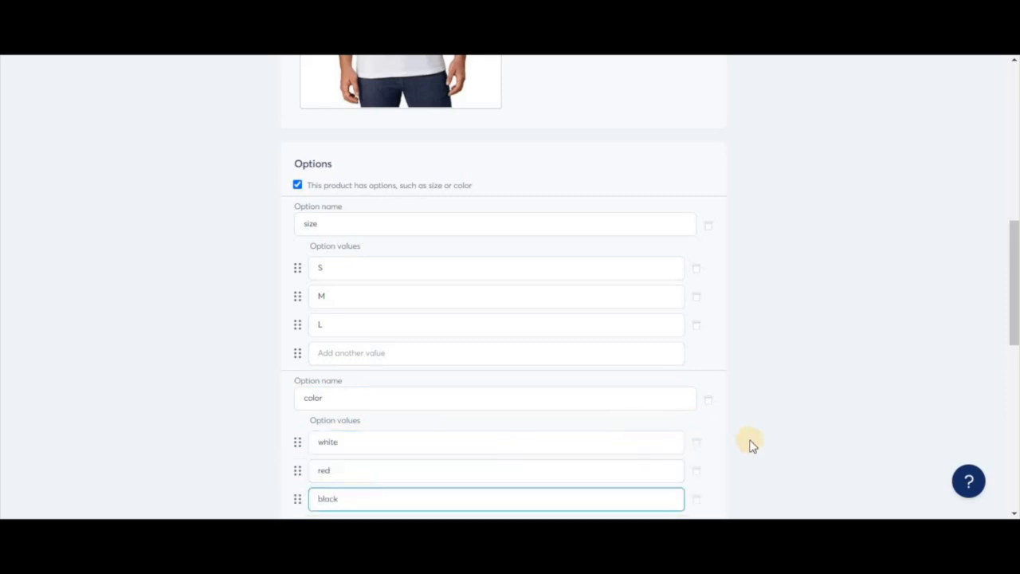
# Set the price of the S/white, S/red and S/black variants to 8
pyautogui.scroll(-2, 753, 443)
pyautogui.scroll(-4, 752, 442)
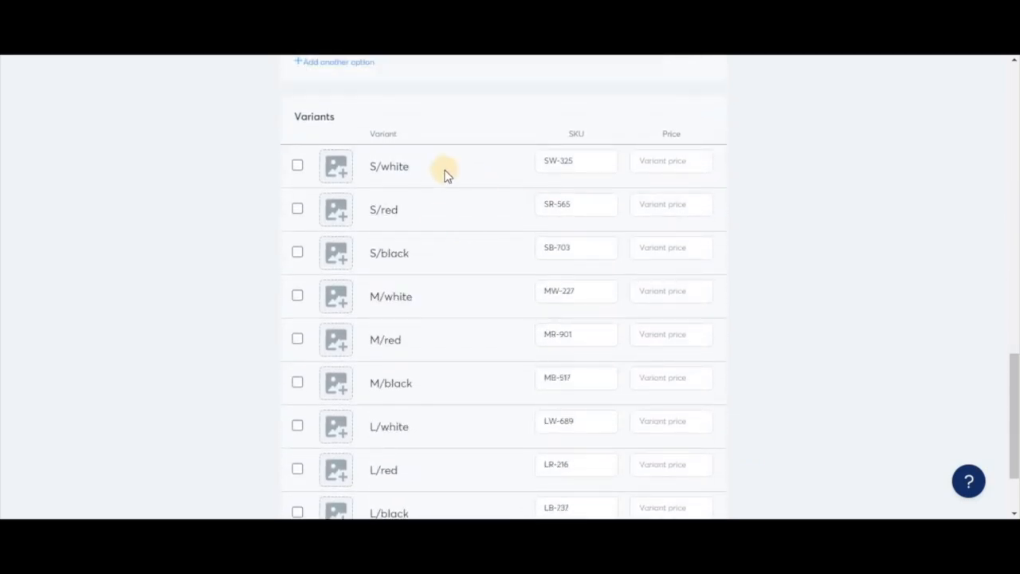
pyautogui.click(677, 162)
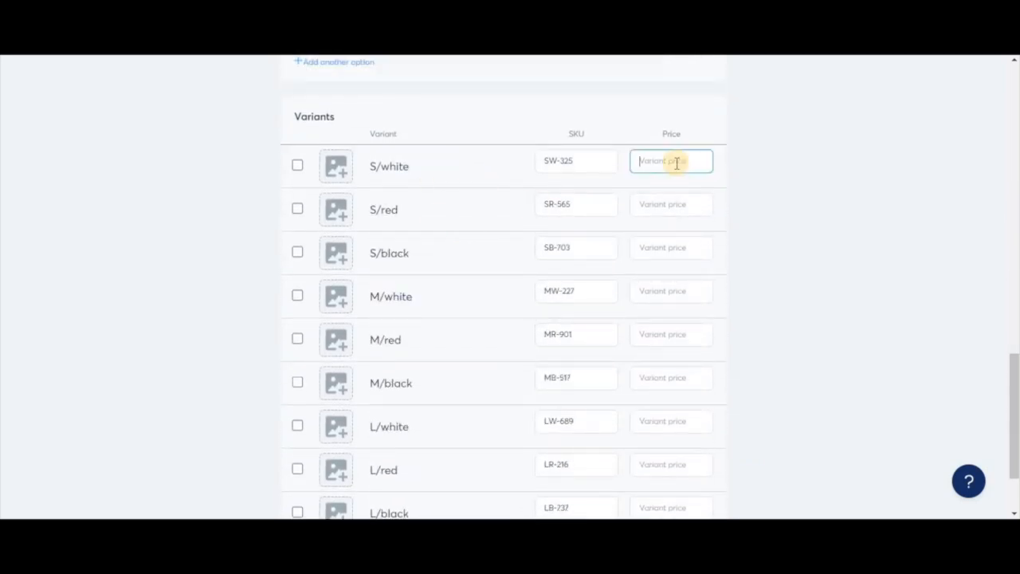
pyautogui.write('8')
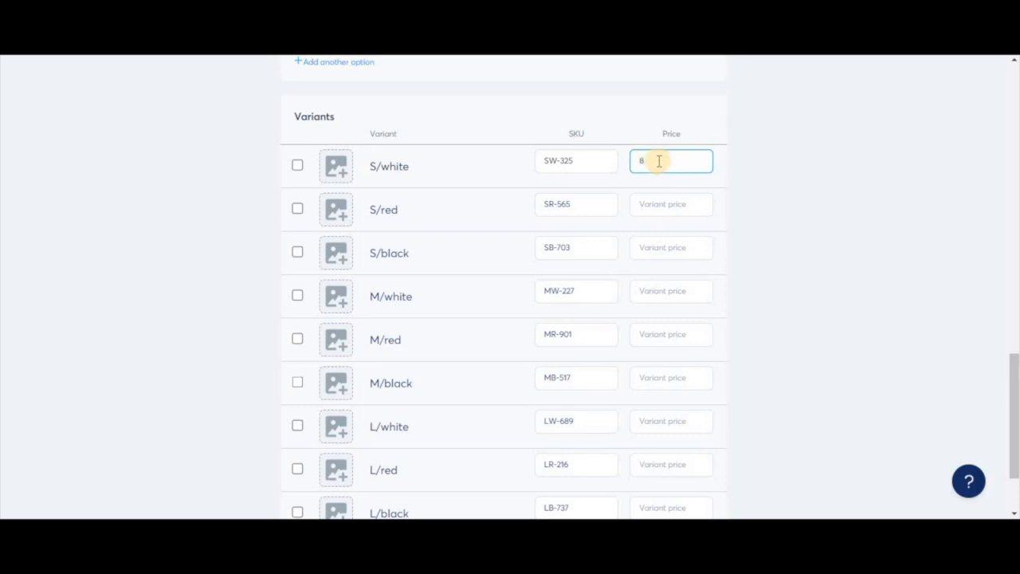
pyautogui.moveTo(658, 161); pyautogui.dragTo(623, 152)
pyautogui.click(649, 252)
pyautogui.write('8')
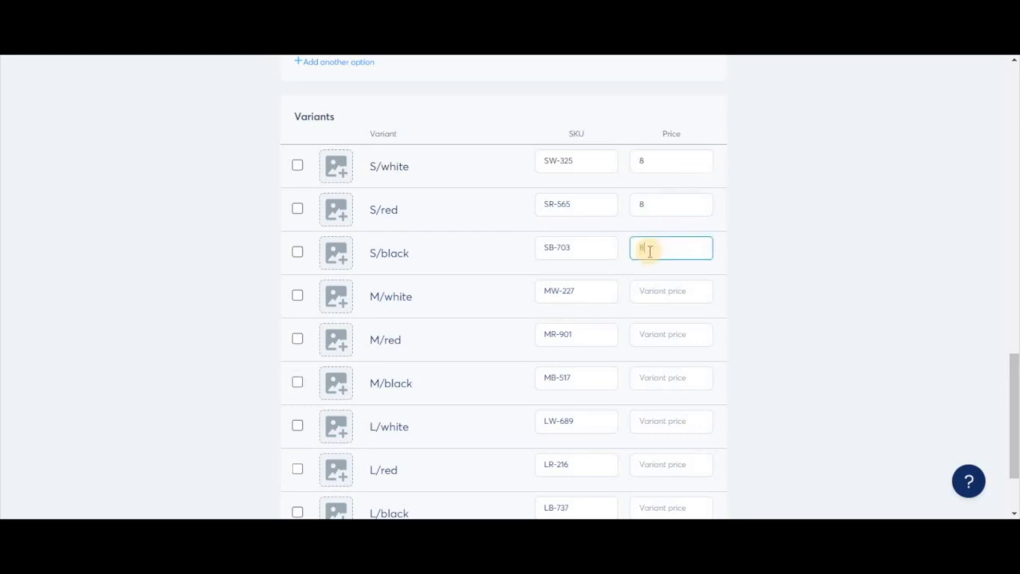
# Set the price of all M variants to 10 and of all L variants to 11
pyautogui.click(678, 291)
pyautogui.write('10')
pyautogui.click(672, 420)
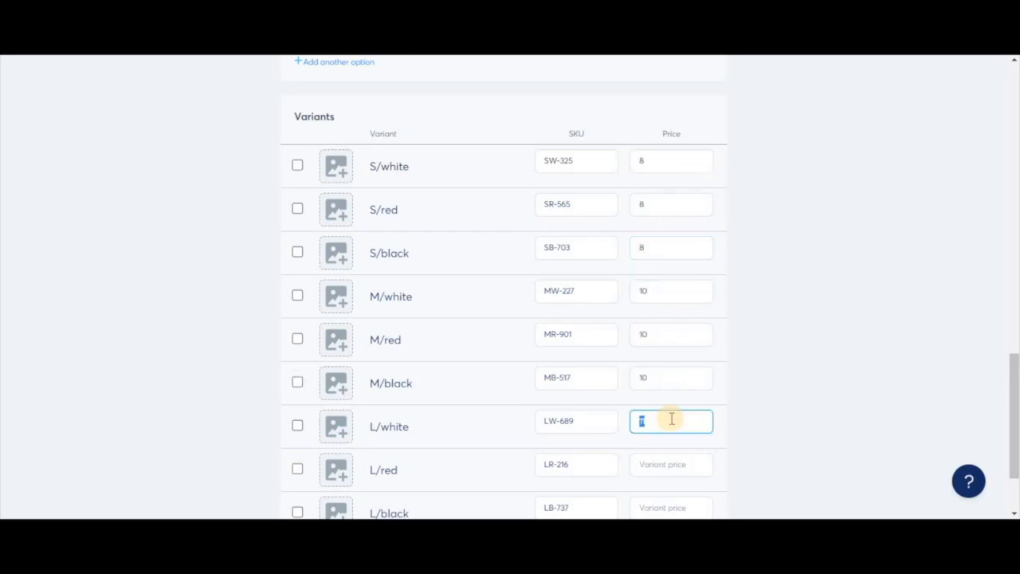
pyautogui.click(672, 467)
pyautogui.write('11')
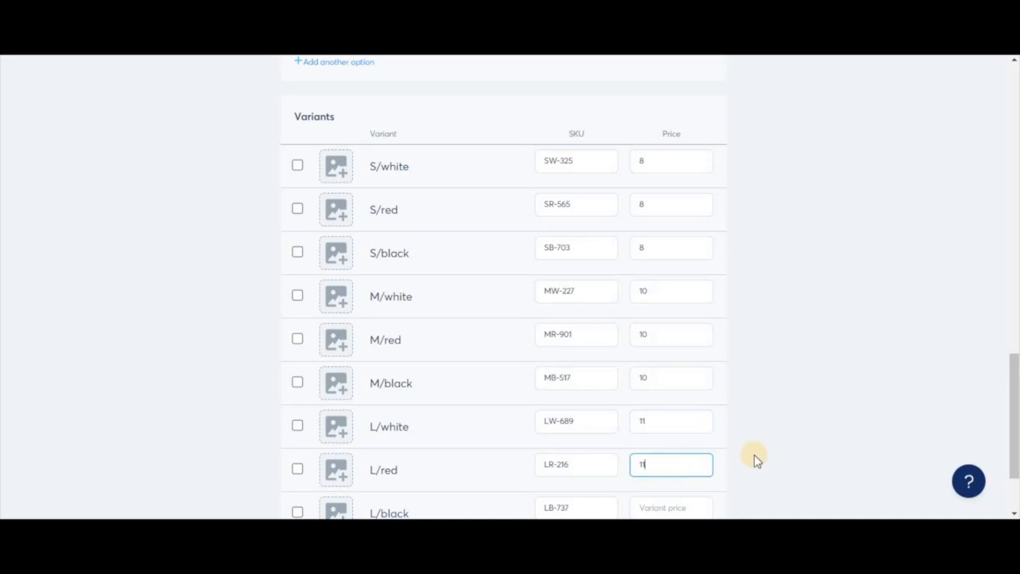
pyautogui.scroll(-2, 754, 454)
pyautogui.click(672, 401)
pyautogui.write('11')
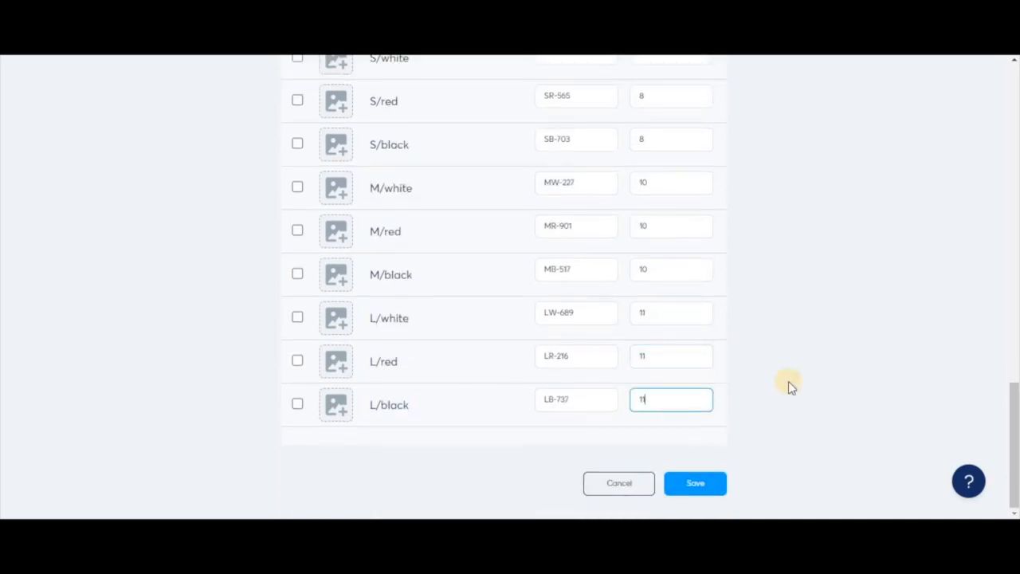
pyautogui.scroll(1, 788, 385)
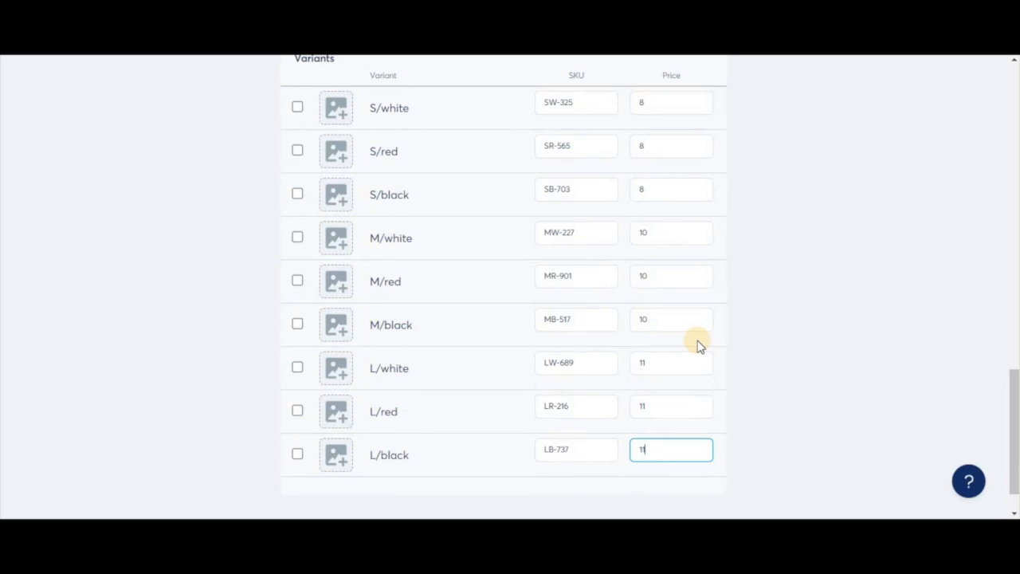
pyautogui.scroll(10, 698, 347)
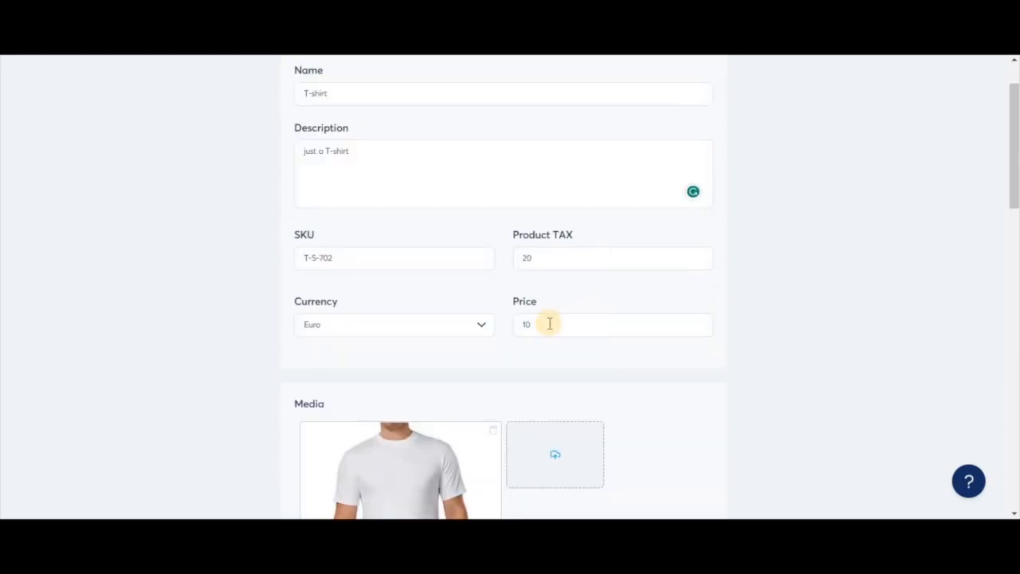
pyautogui.doubleClick(522, 323)
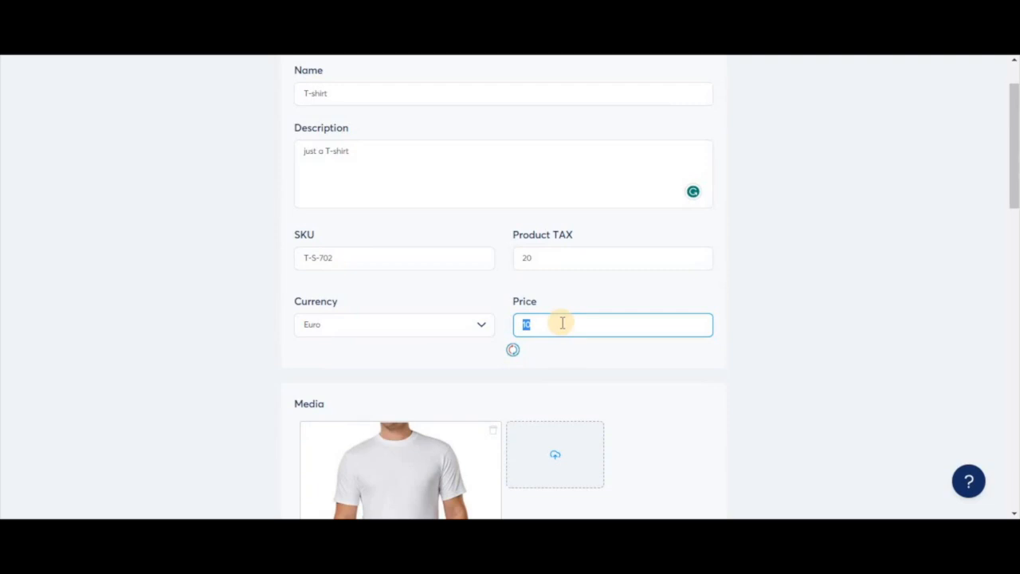
# Upload the "white T-shirt" picture as the S/white variant's image, moving the crop area across the shirt before uploading
pyautogui.scroll(-10, 433, 178)
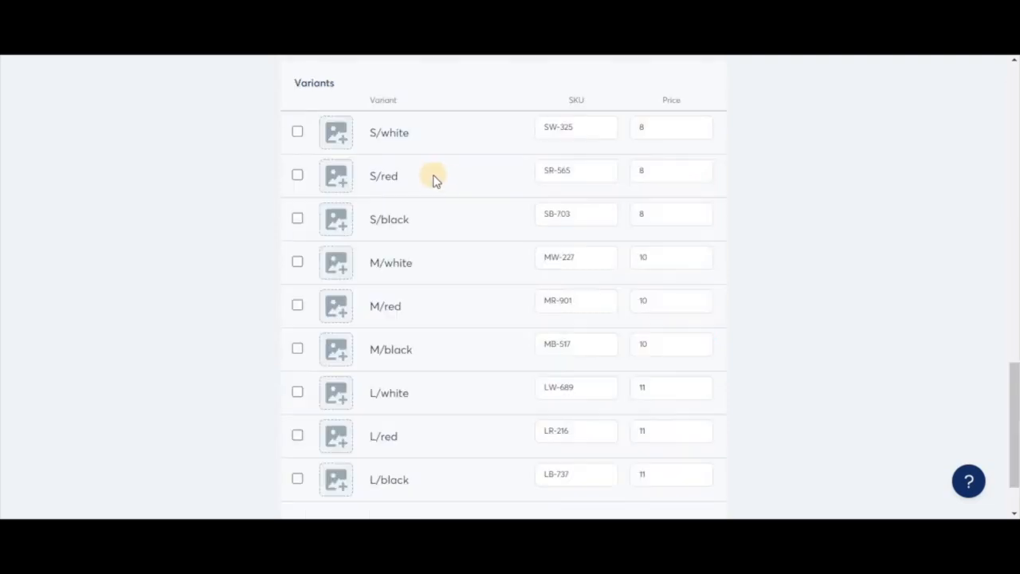
pyautogui.click(335, 136)
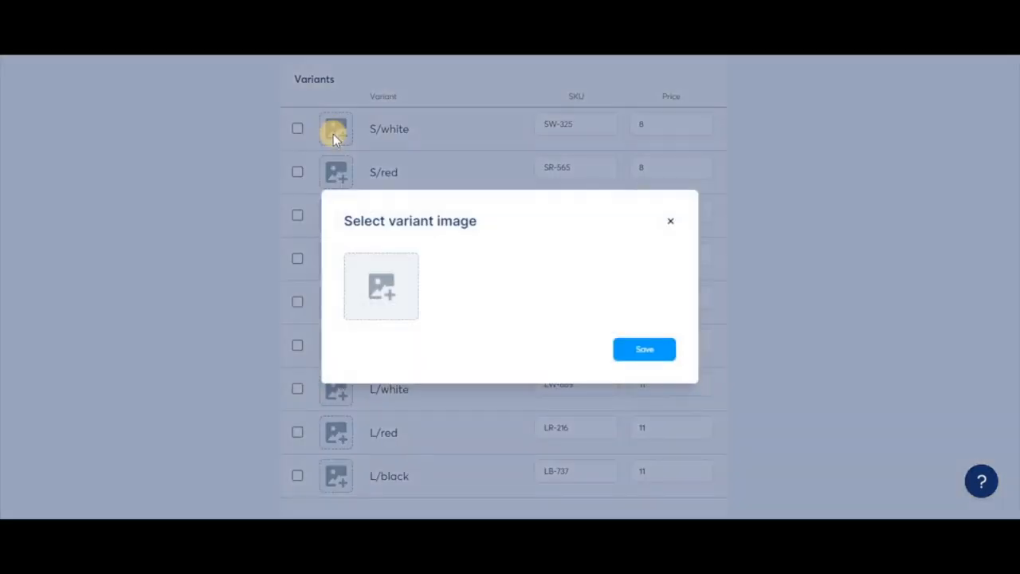
pyautogui.click(377, 306)
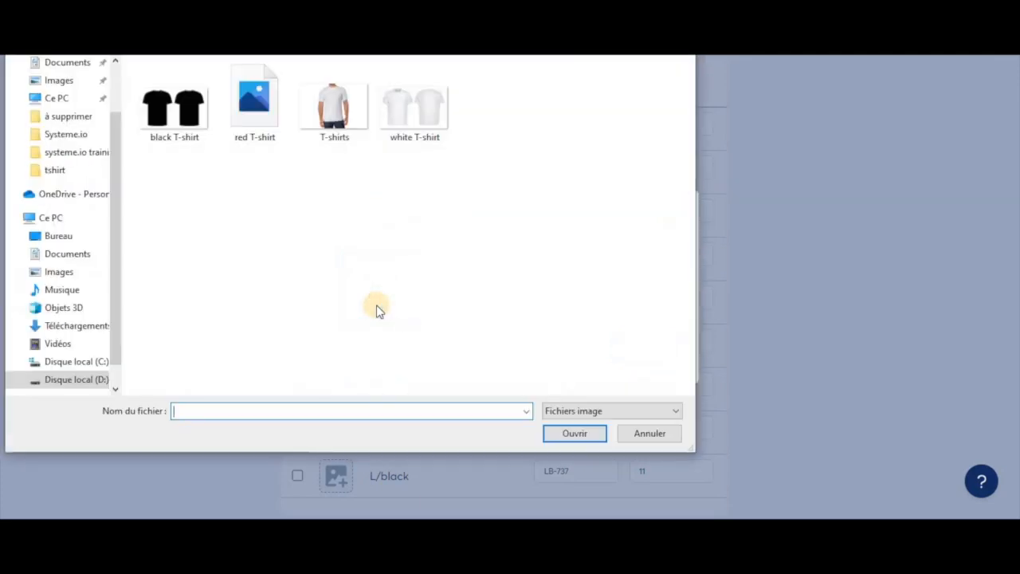
pyautogui.doubleClick(414, 106)
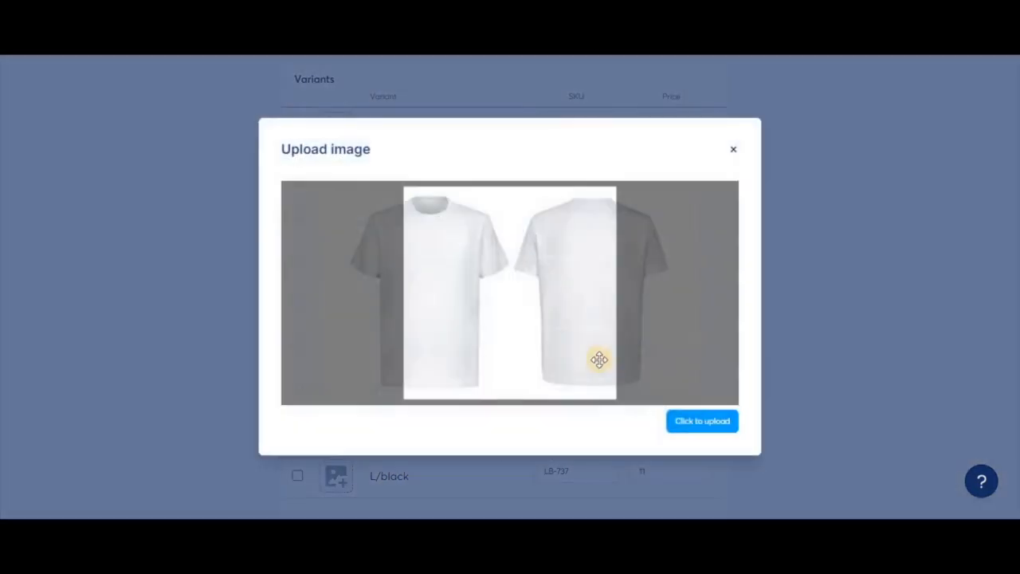
pyautogui.moveTo(597, 333); pyautogui.dragTo(675, 333)
pyautogui.click(700, 421)
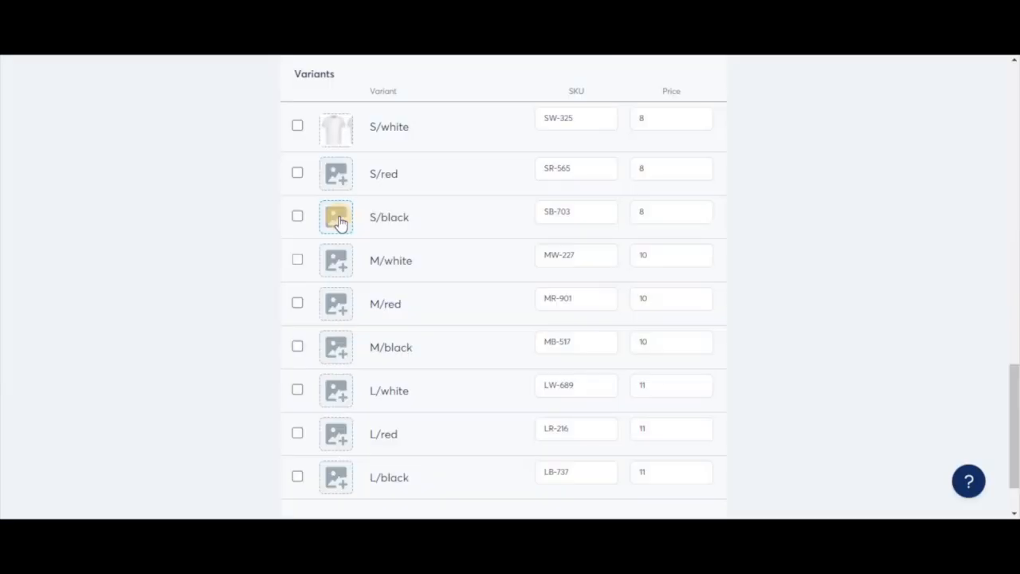
# Upload the "black T-shirt" picture as the S/black variant's image, adjusting its crop area
pyautogui.click(339, 222)
pyautogui.click(468, 284)
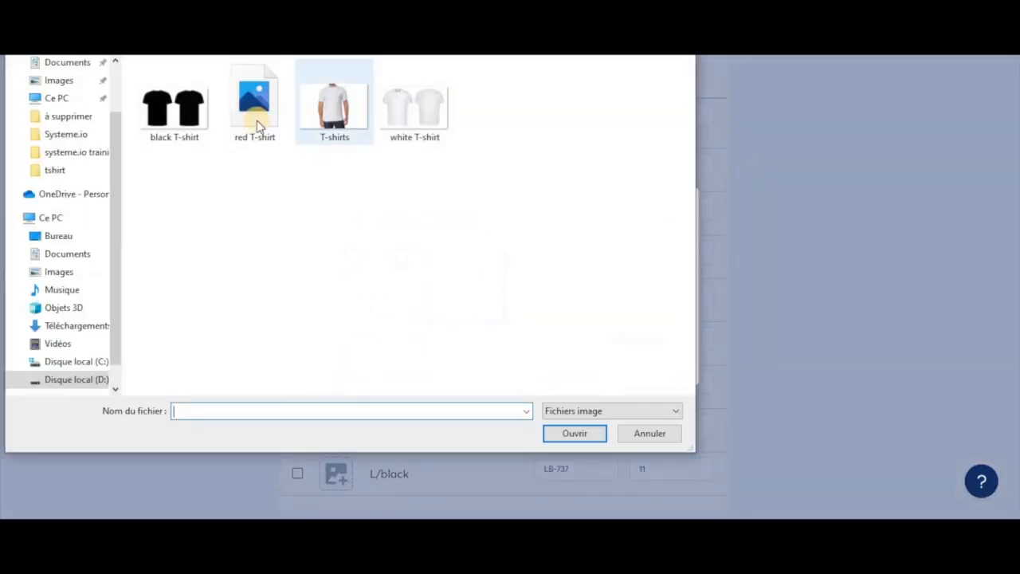
pyautogui.click(169, 116)
pyautogui.click(169, 116)
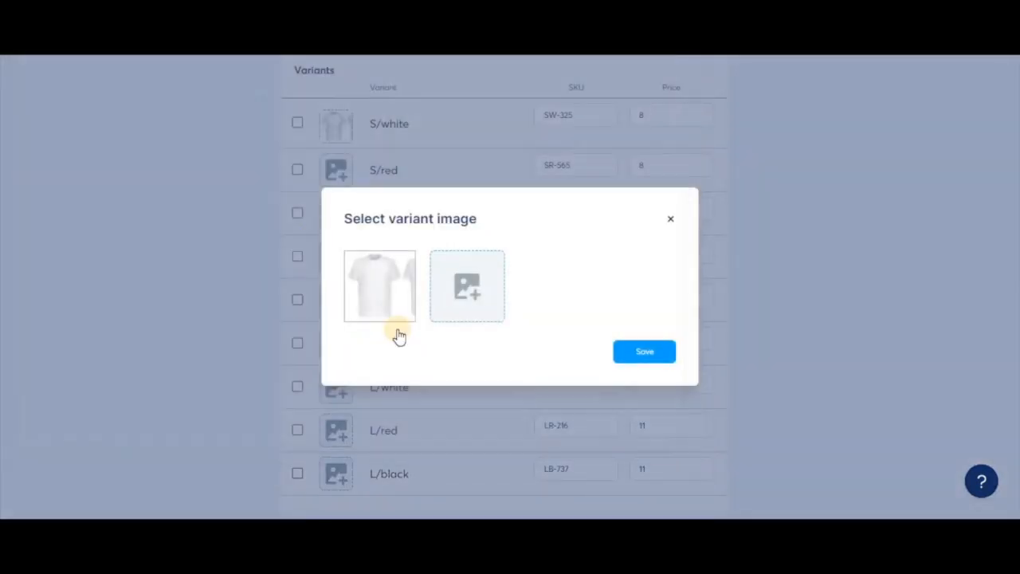
pyautogui.moveTo(393, 326); pyautogui.dragTo(567, 313)
pyautogui.click(706, 421)
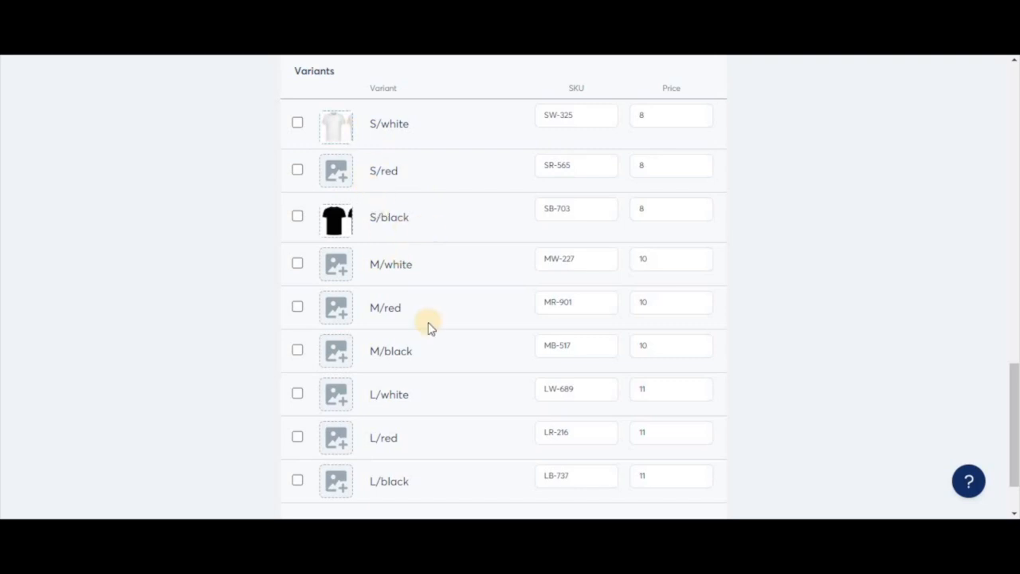
# Review the variant list and save the T-shirt product
pyautogui.scroll(-1, 428, 326)
pyautogui.scroll(3, 414, 226)
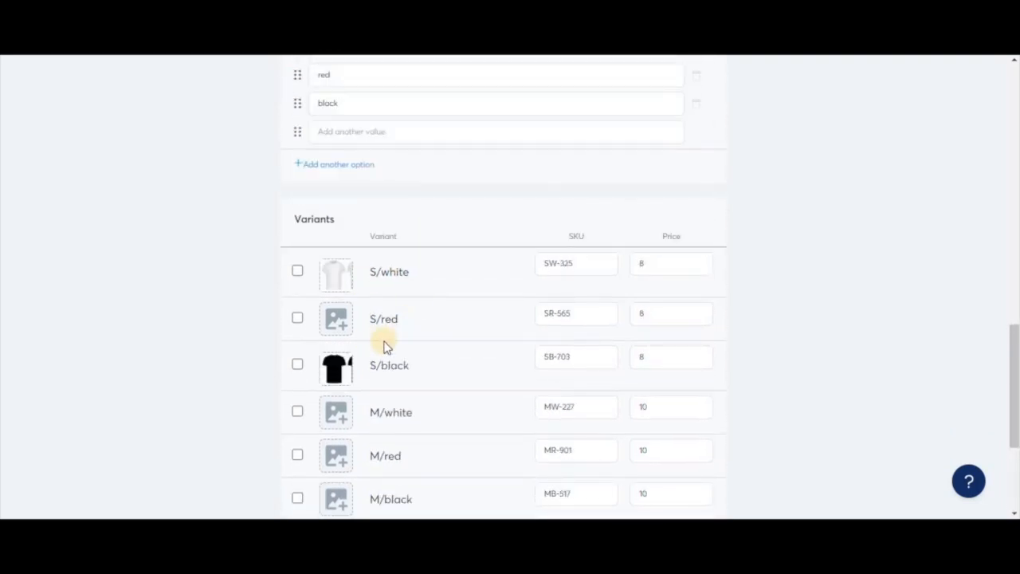
pyautogui.scroll(-3, 449, 393)
pyautogui.click(696, 484)
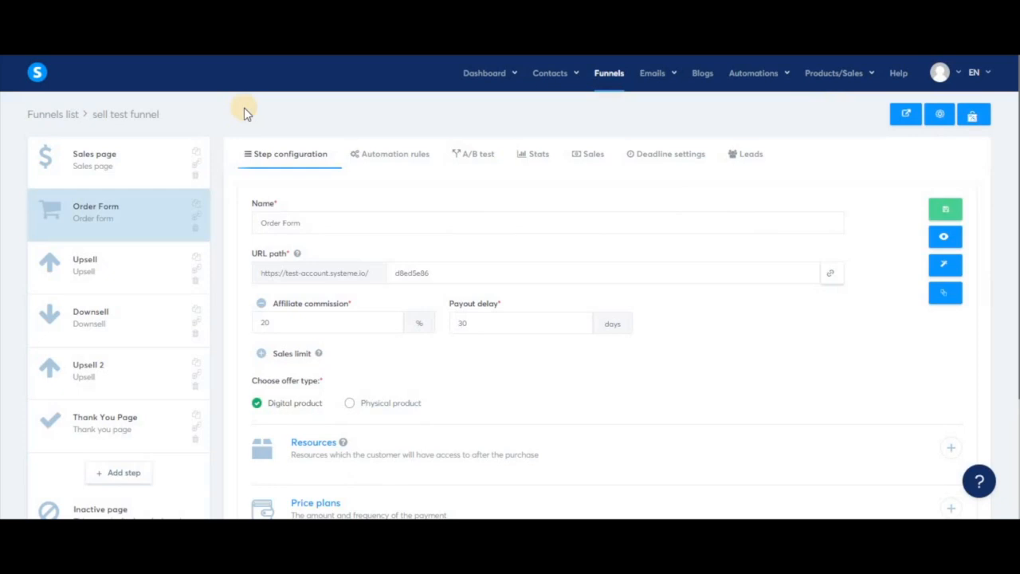
# Set the Order Form step's offer type to Physical product, choose T-shirt as its product, and save the step
pyautogui.scroll(-3, 522, 422)
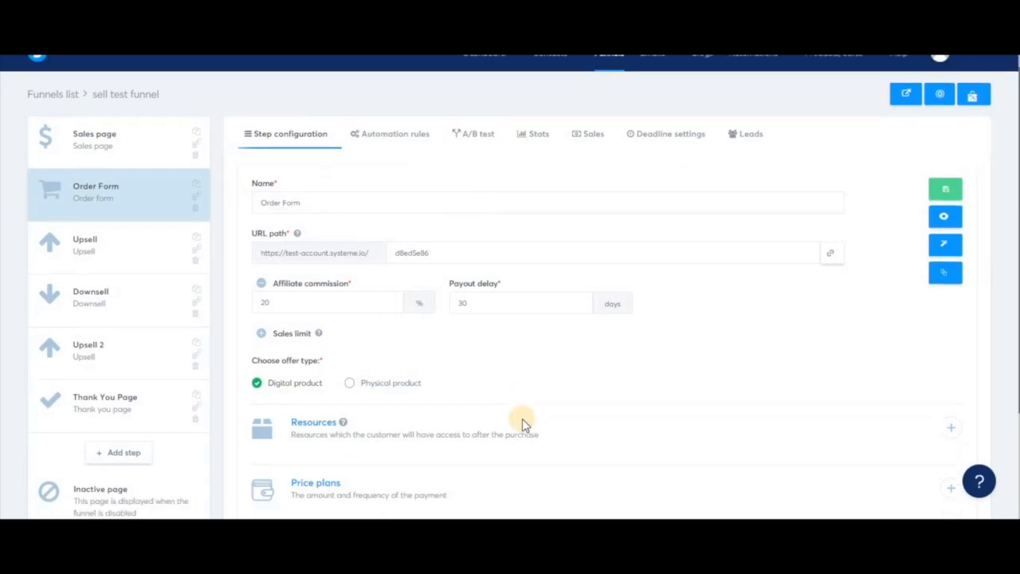
pyautogui.click(388, 309)
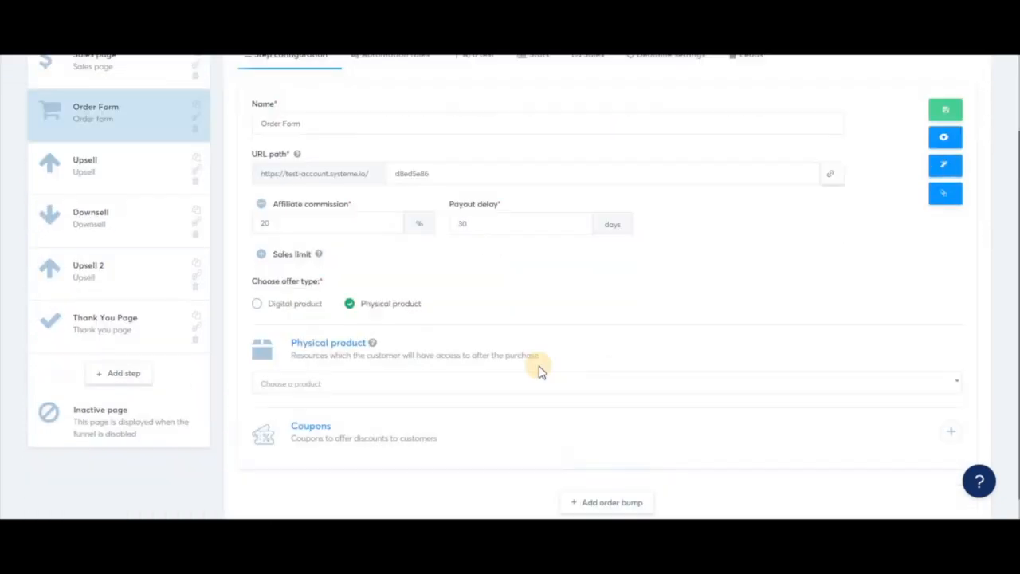
pyautogui.click(945, 386)
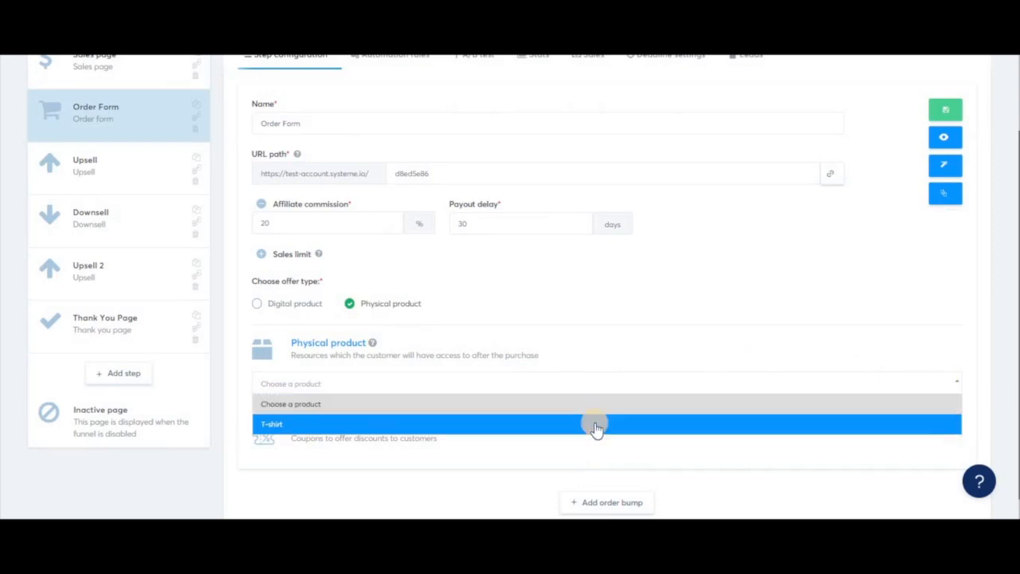
pyautogui.click(596, 424)
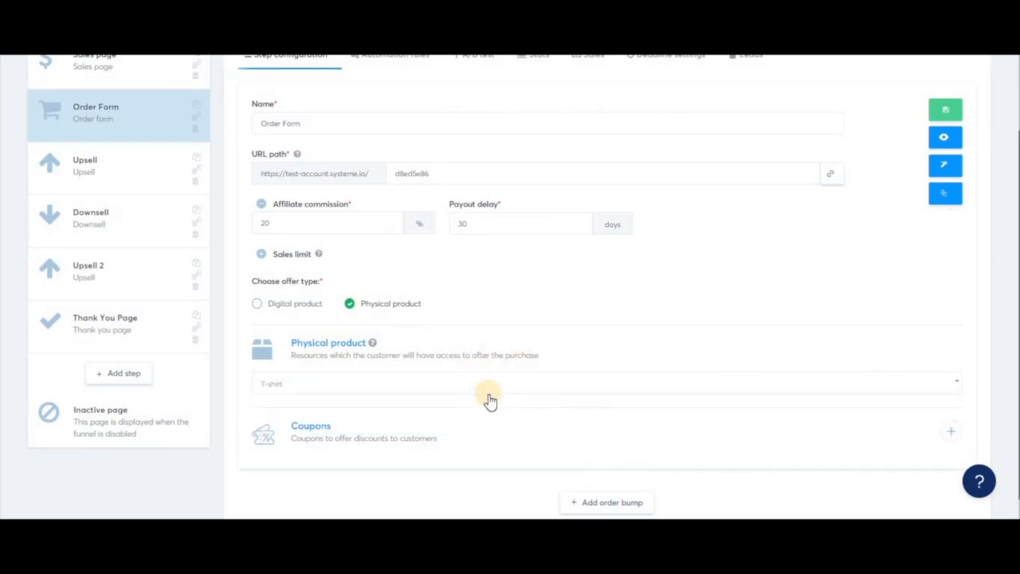
pyautogui.click(948, 109)
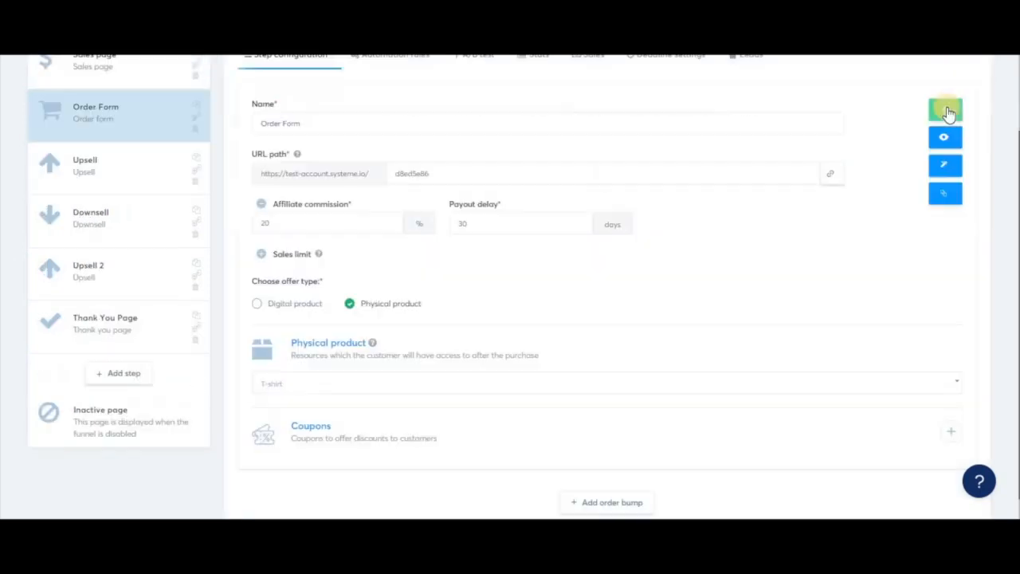
# Open the order form in the page editor and add the physical product element to the empty box above the Validate payment button
pyautogui.click(948, 169)
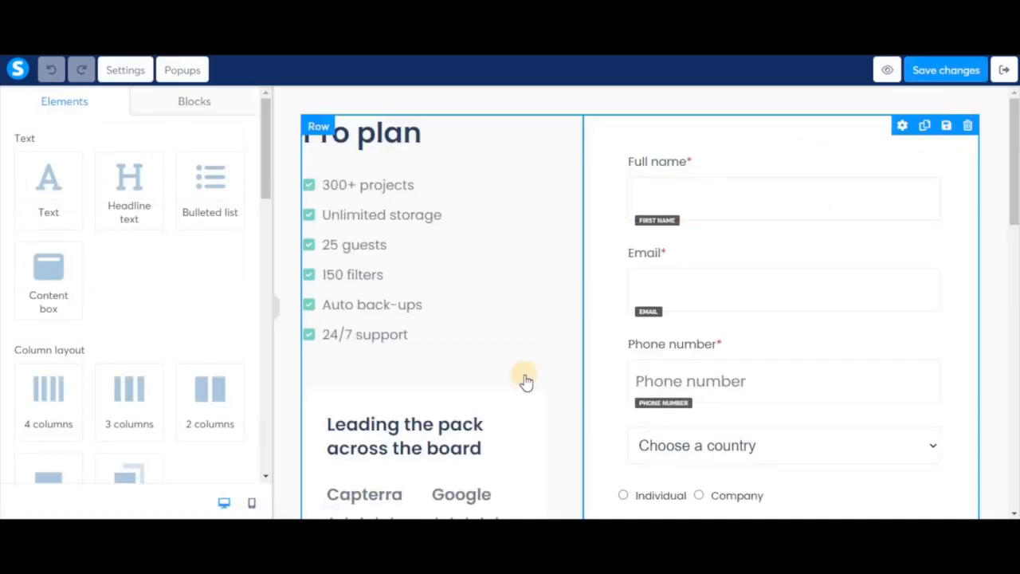
pyautogui.scroll(-5, 524, 381)
pyautogui.scroll(-2, 524, 381)
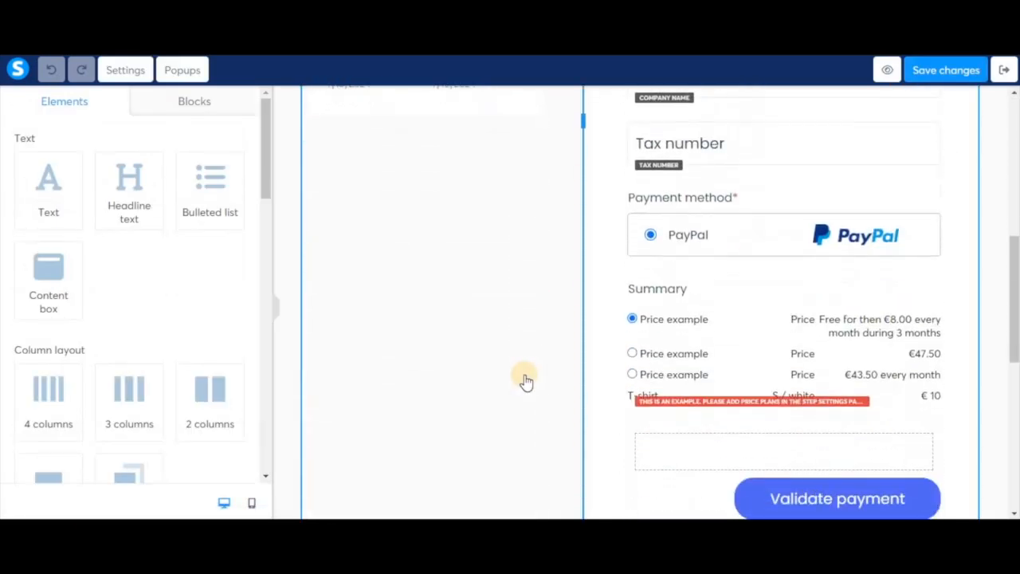
pyautogui.scroll(-5, 40, 327)
pyautogui.moveTo(44, 323); pyautogui.dragTo(736, 376)
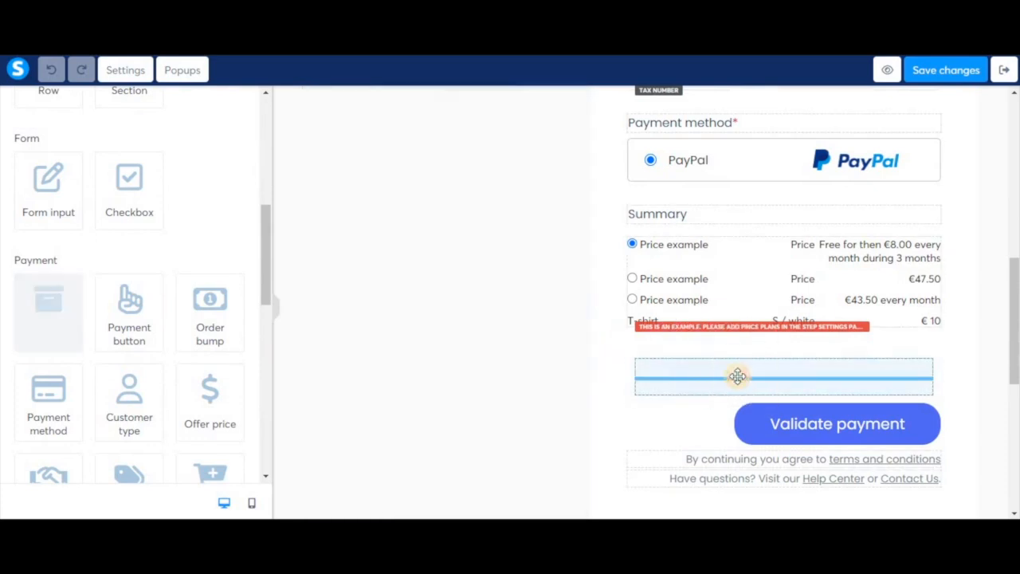
pyautogui.scroll(-3, 802, 387)
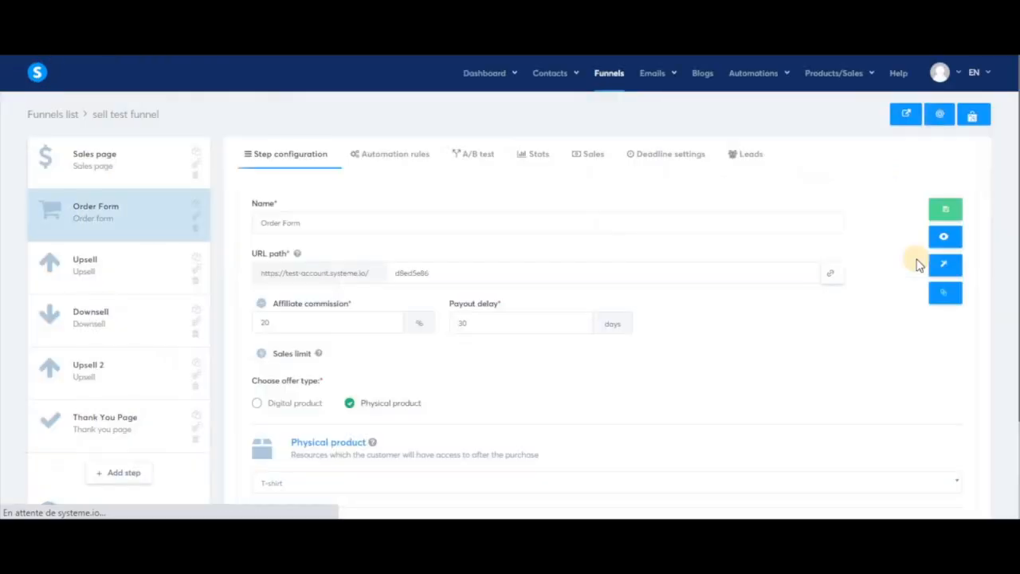
# Preview the order form page and browse the T-shirt's images in its product carousel
pyautogui.click(953, 236)
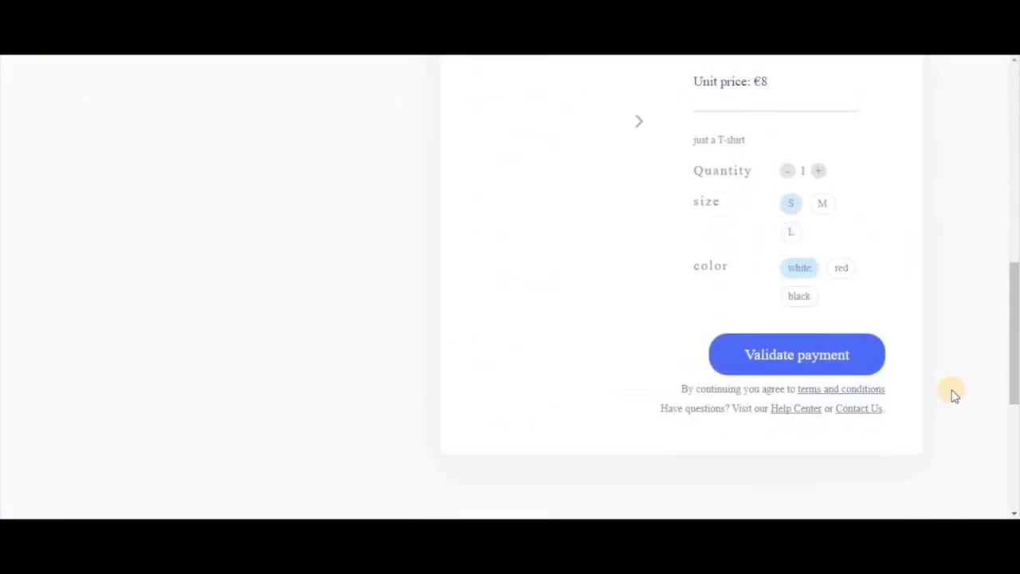
pyautogui.scroll(-1, 955, 396)
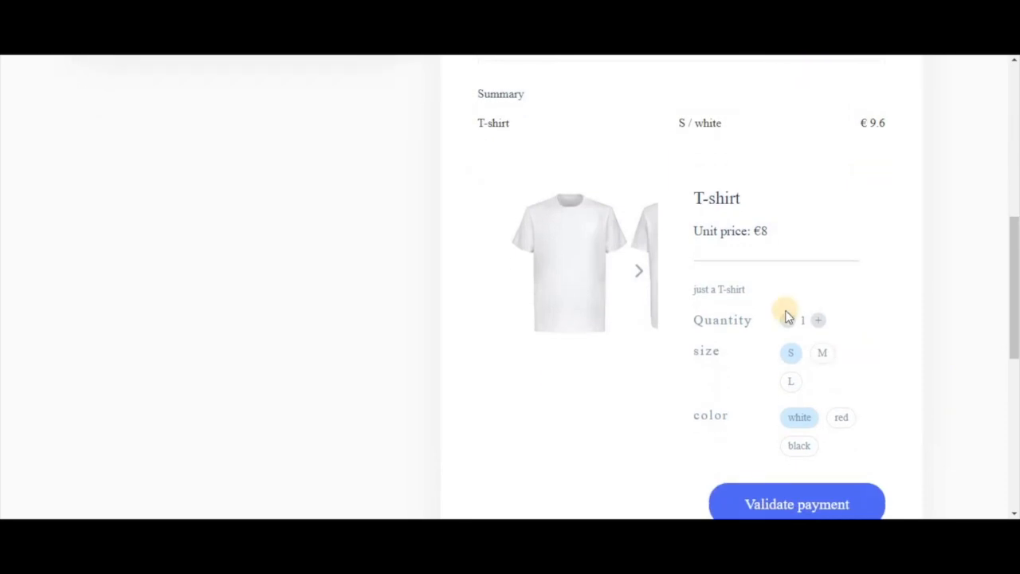
pyautogui.click(631, 282)
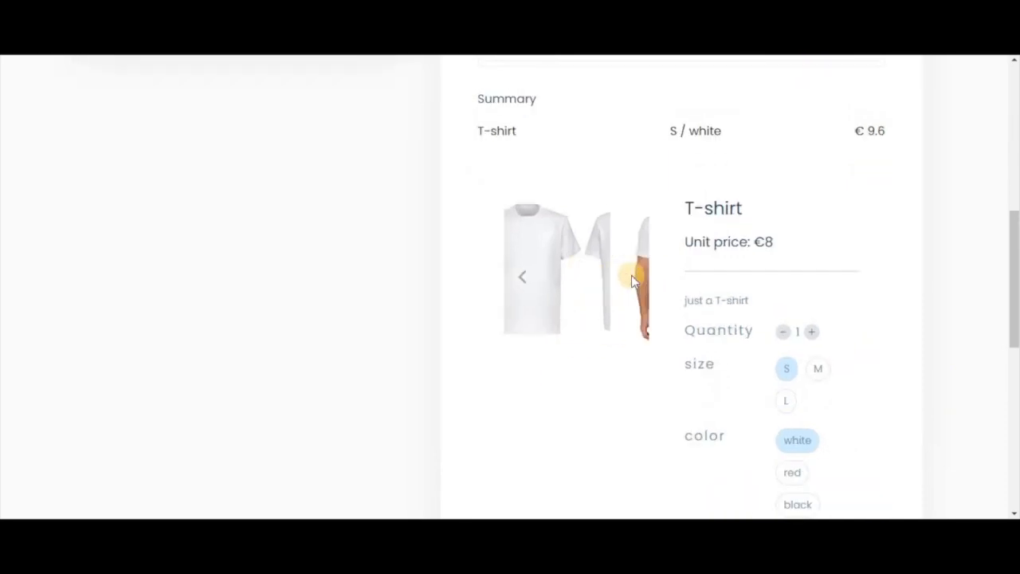
pyautogui.click(516, 287)
pyautogui.scroll(-2, 884, 371)
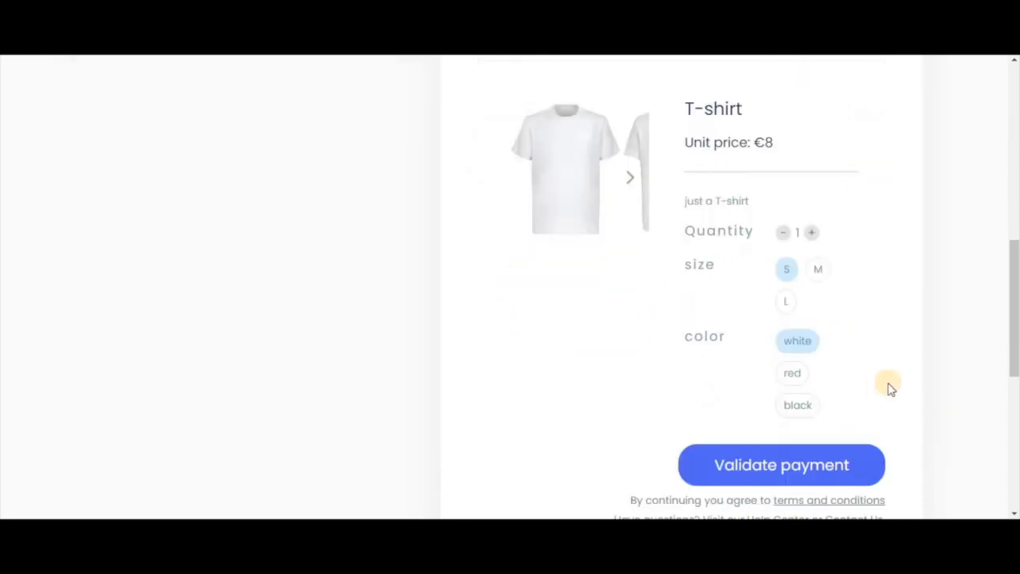
# Test the product options in the preview by choosing black, switching the size to M and L, and increasing the quantity
pyautogui.click(799, 406)
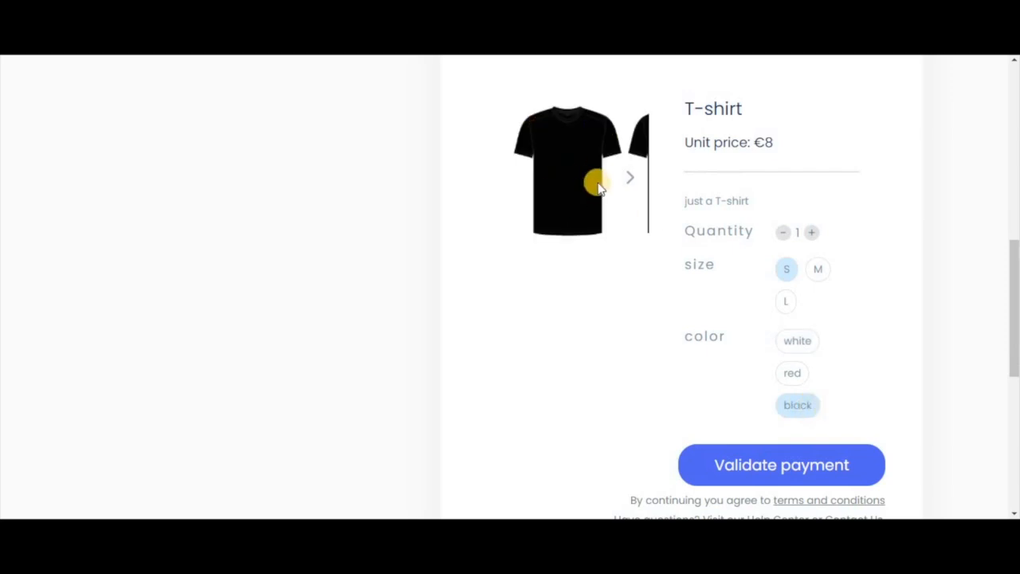
pyautogui.click(821, 271)
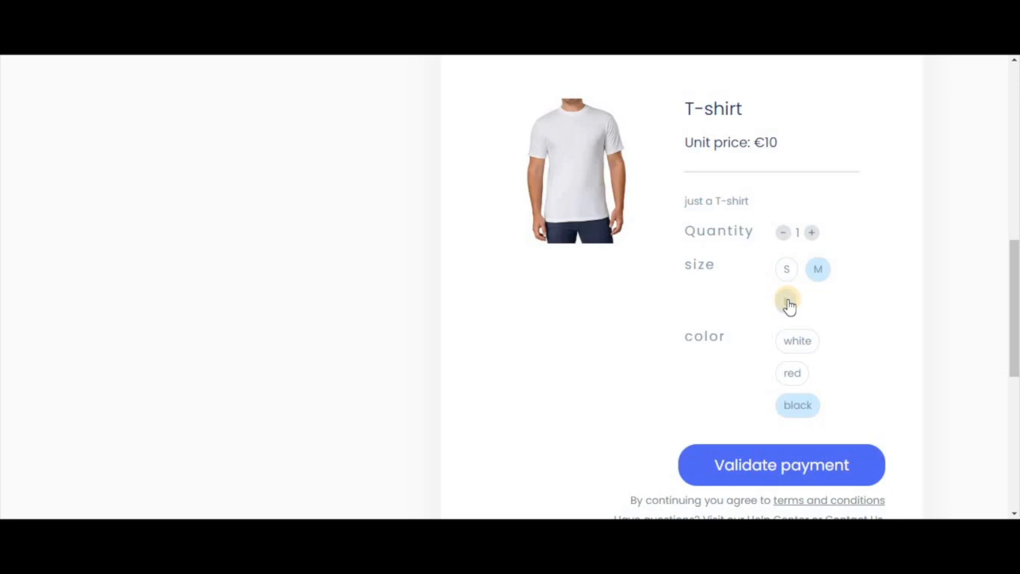
pyautogui.click(788, 303)
pyautogui.click(812, 234)
pyautogui.click(812, 234)
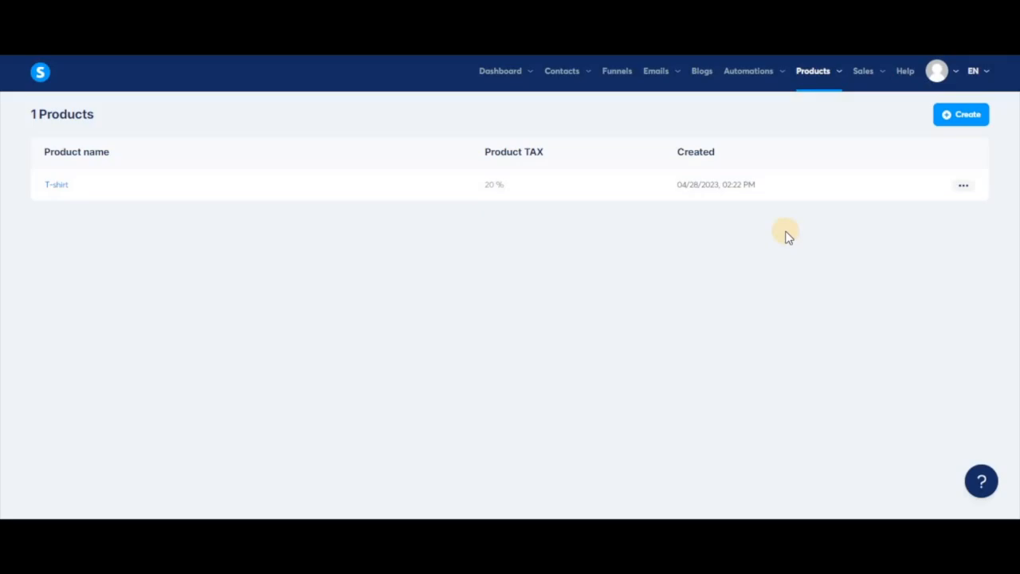
# Open the Orders list to check physical product orders
pyautogui.moveTo(809, 78)
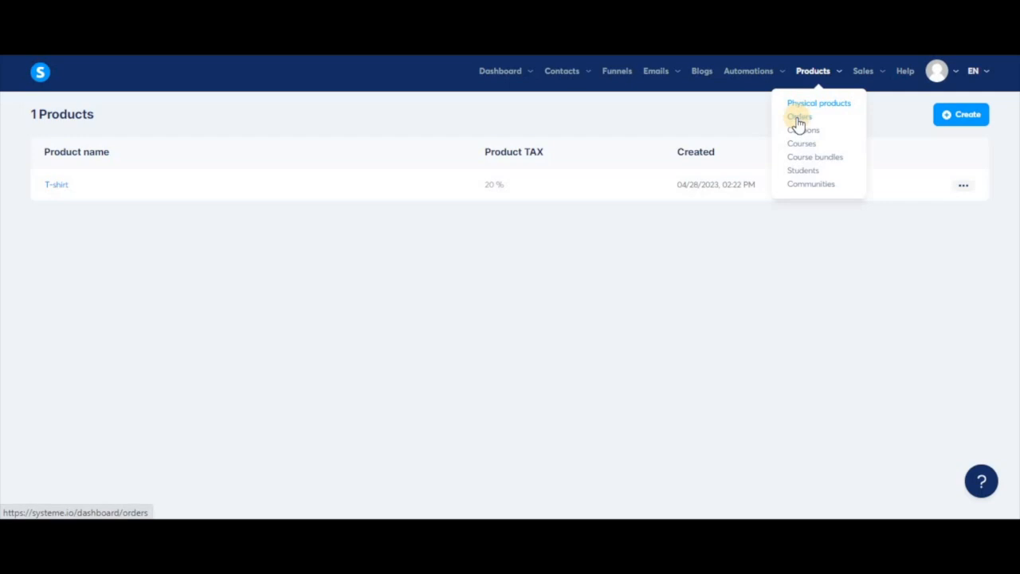
pyautogui.click(797, 118)
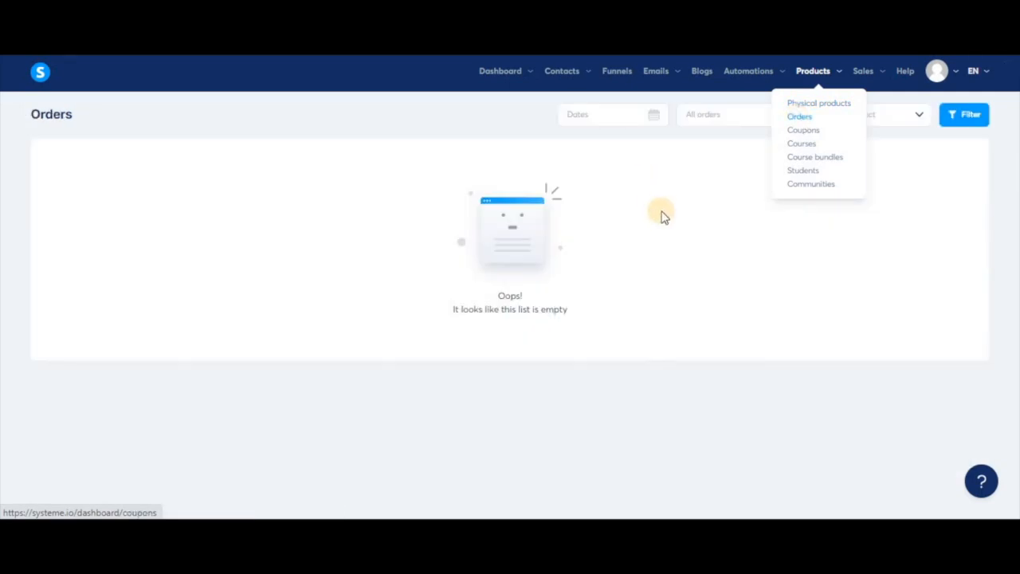